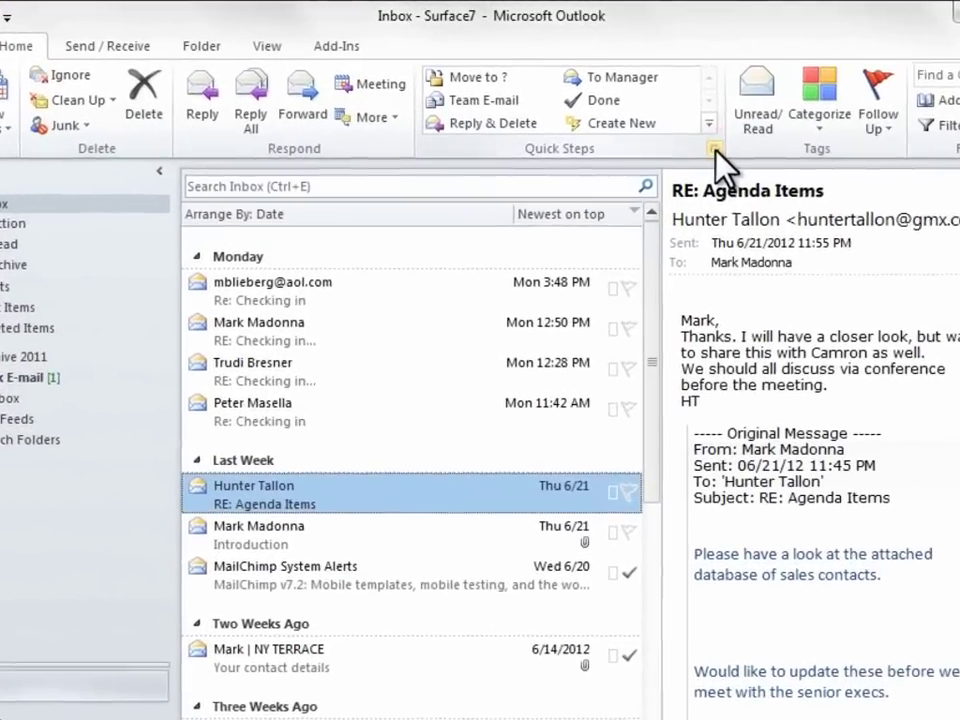
Step: Open the Manage Quick Steps dialog from the Quick Steps group's launcher
{"action": "left_click", "coordinate": [714, 149]}
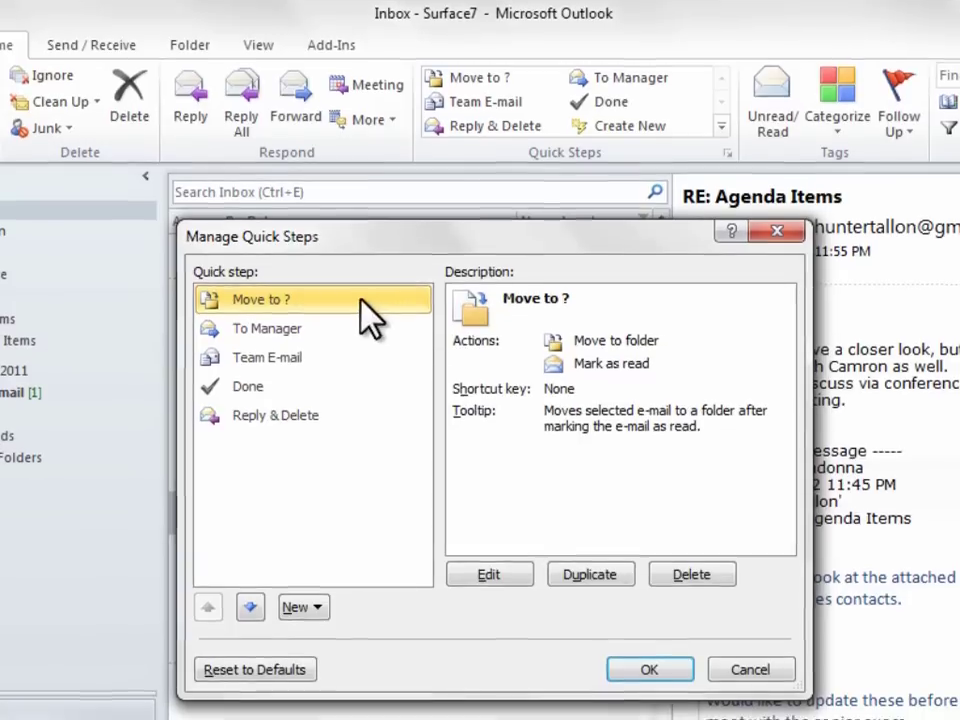
Step: Rename the Move to ? quick step to Archive and point it at the Archive folder
{"action": "left_click", "coordinate": [352, 300]}
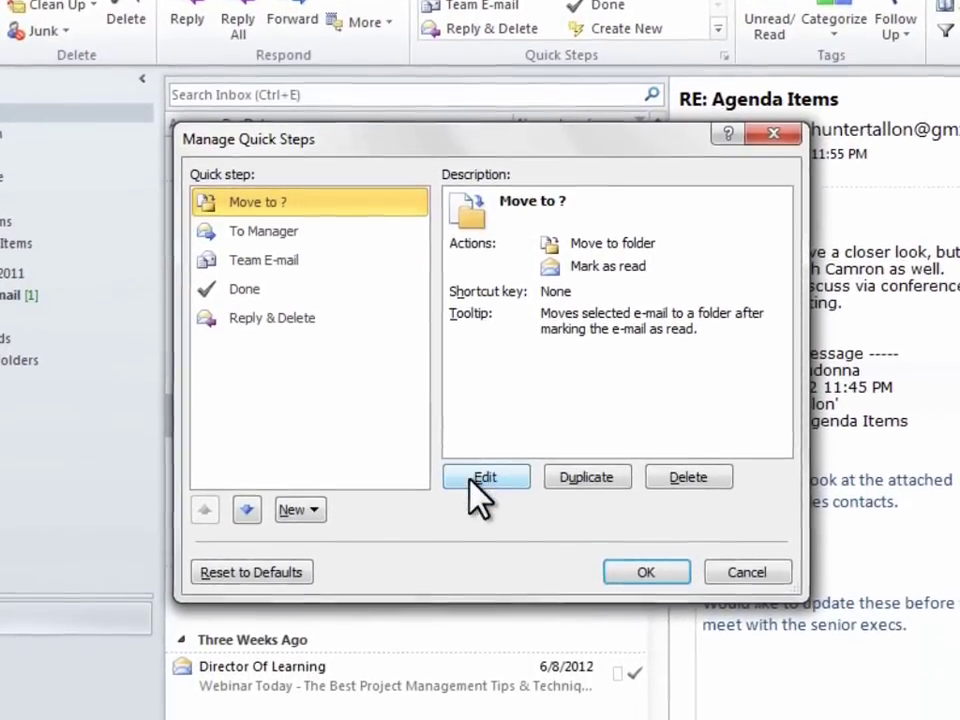
{"action": "left_click", "coordinate": [470, 478]}
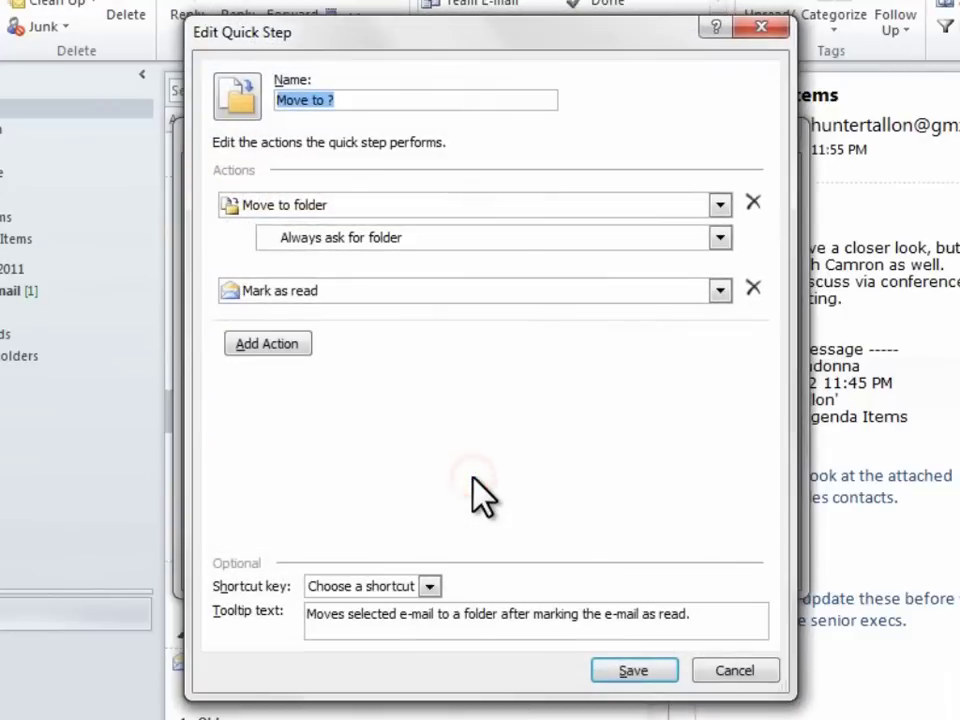
{"action": "type", "text": "Archive"}
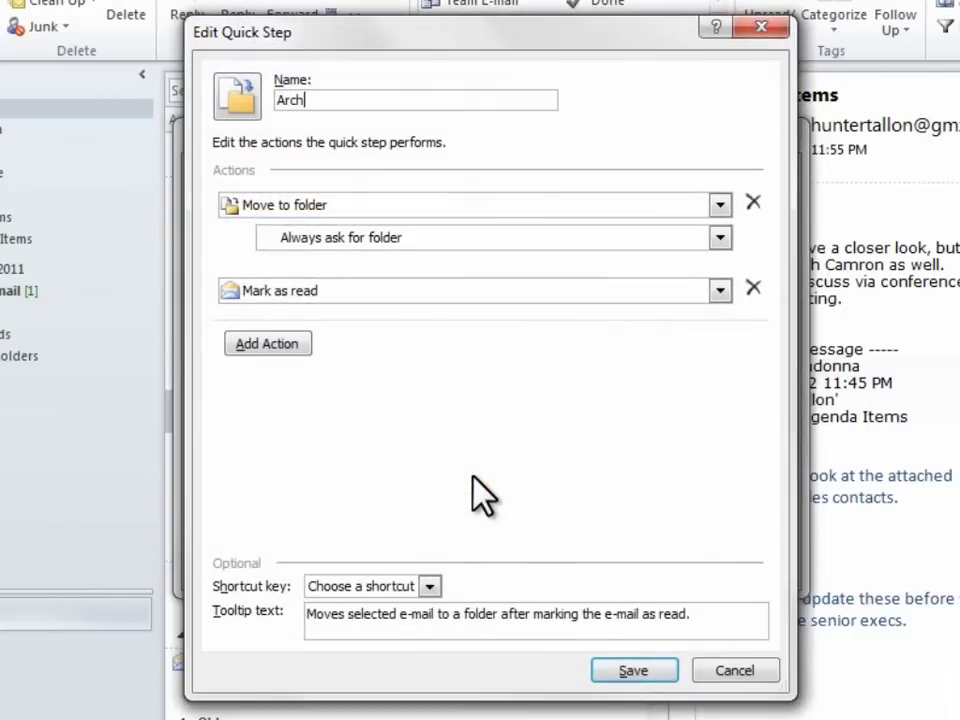
{"action": "left_click", "coordinate": [356, 200]}
{"action": "left_click", "coordinate": [360, 210]}
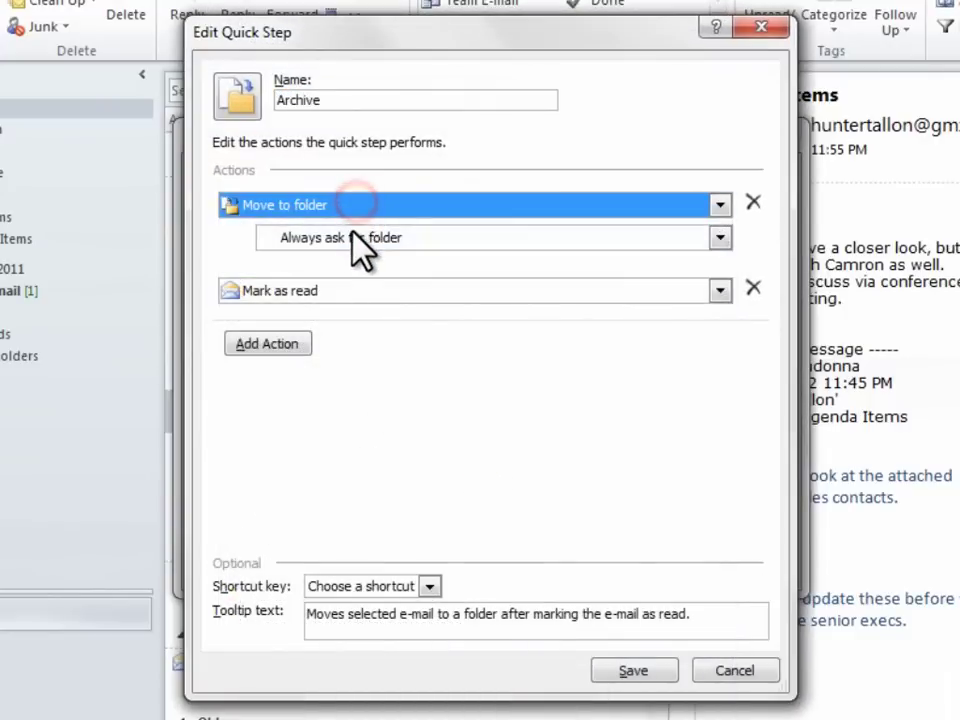
{"action": "left_click", "coordinate": [364, 240]}
{"action": "left_click", "coordinate": [342, 285]}
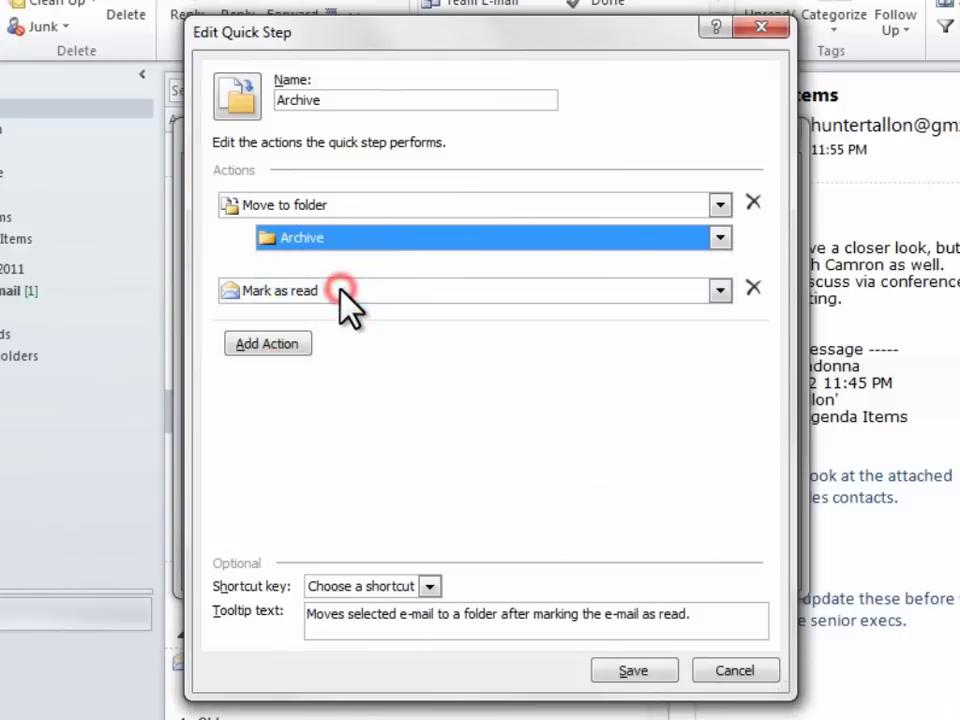
Step: Keep Mark as read, add Clear Categories and Clear flags on message actions, no shortcut key
{"action": "left_click", "coordinate": [570, 289]}
{"action": "left_click", "coordinate": [570, 289]}
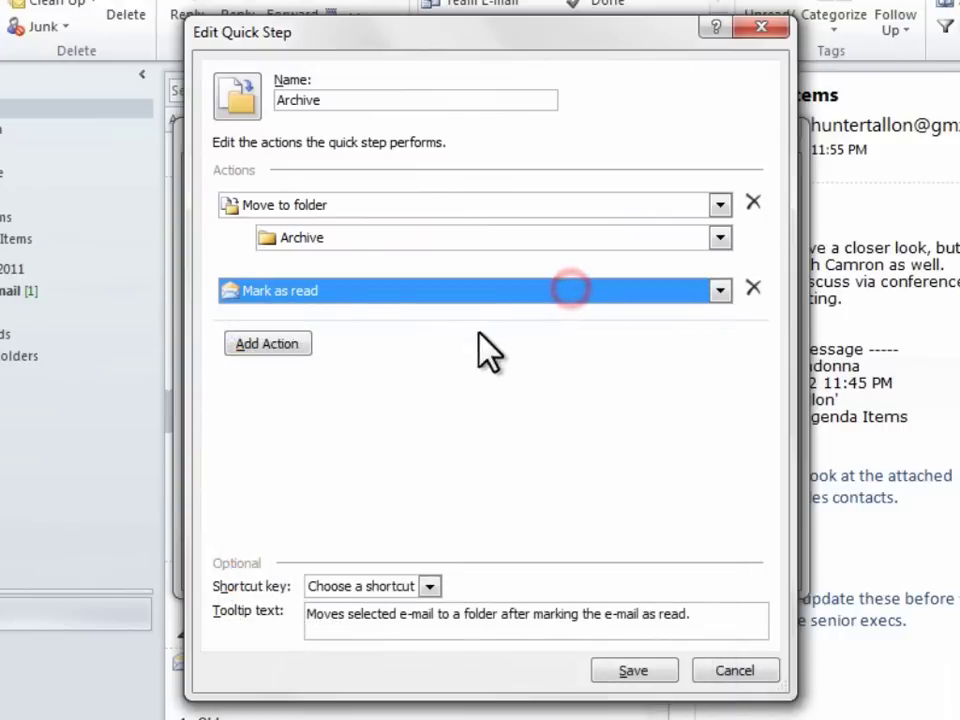
{"action": "left_click", "coordinate": [276, 343]}
{"action": "left_click", "coordinate": [407, 343]}
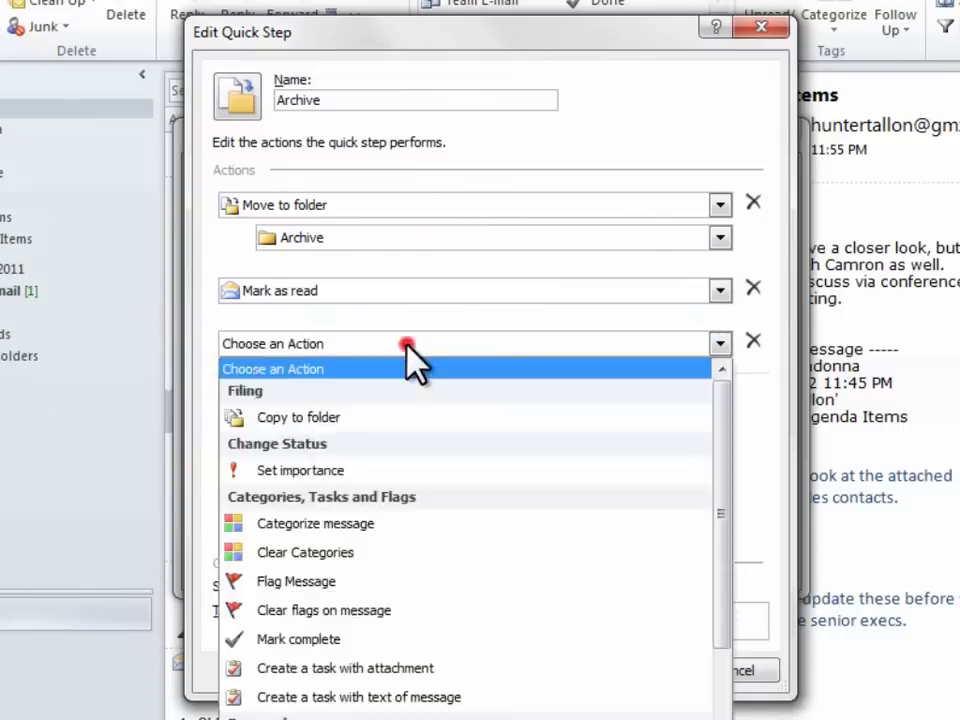
{"action": "left_click", "coordinate": [397, 555]}
{"action": "left_click", "coordinate": [285, 338]}
{"action": "left_click", "coordinate": [387, 394]}
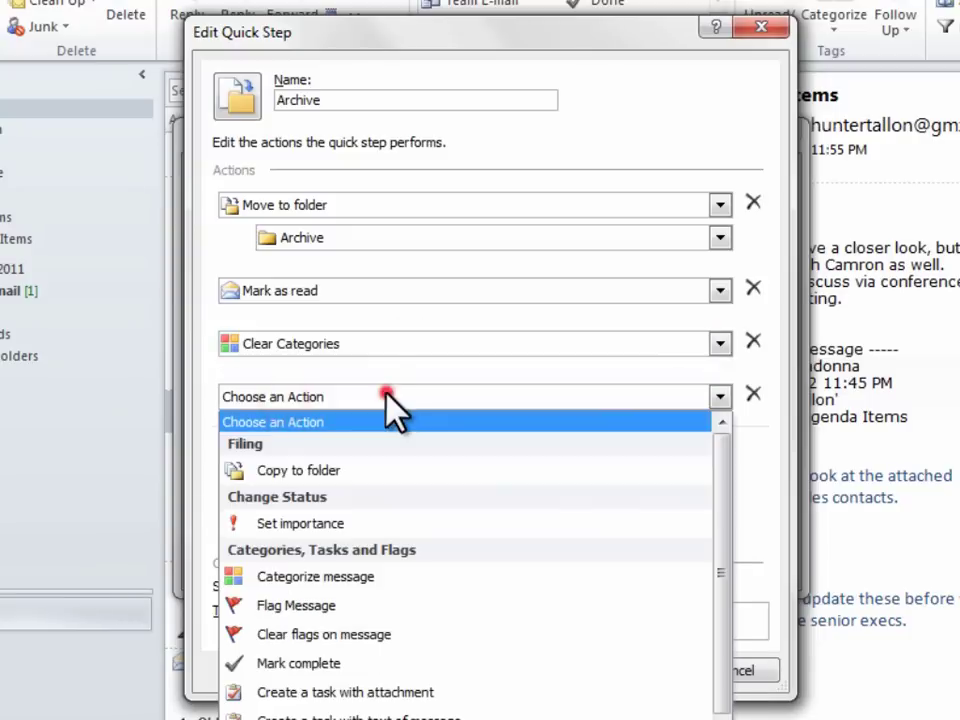
{"action": "left_click", "coordinate": [386, 636]}
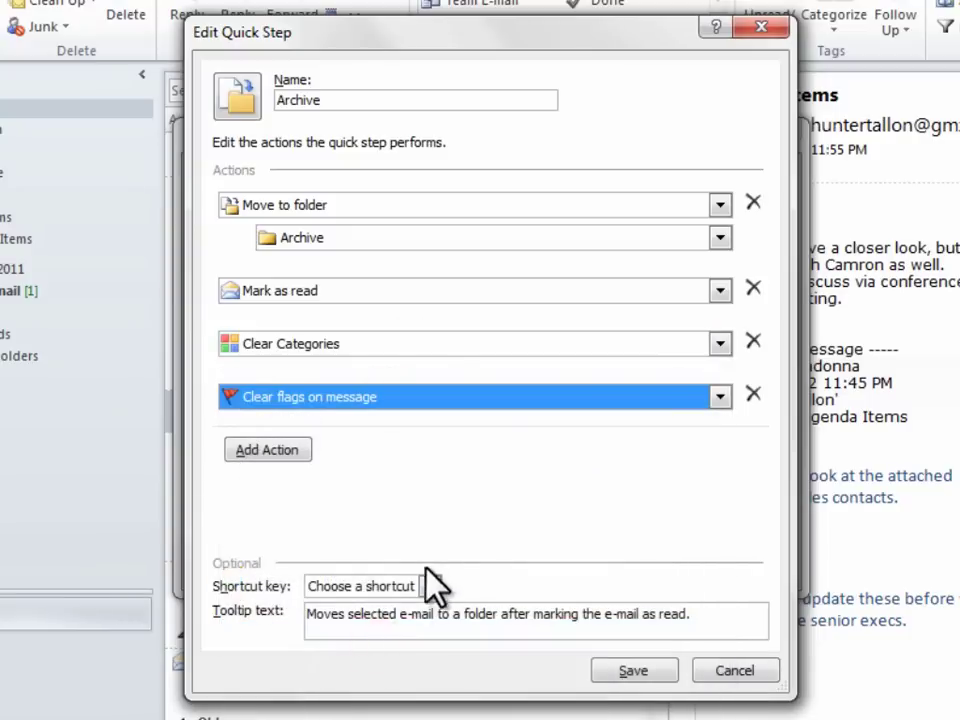
{"action": "left_click", "coordinate": [405, 587]}
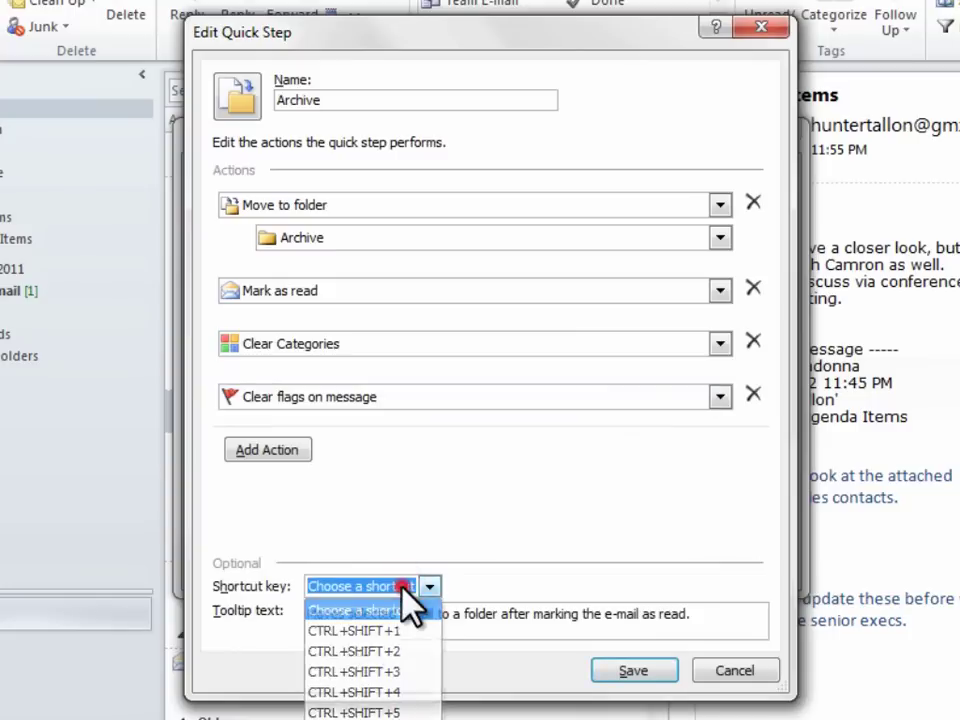
{"action": "left_click", "coordinate": [408, 606]}
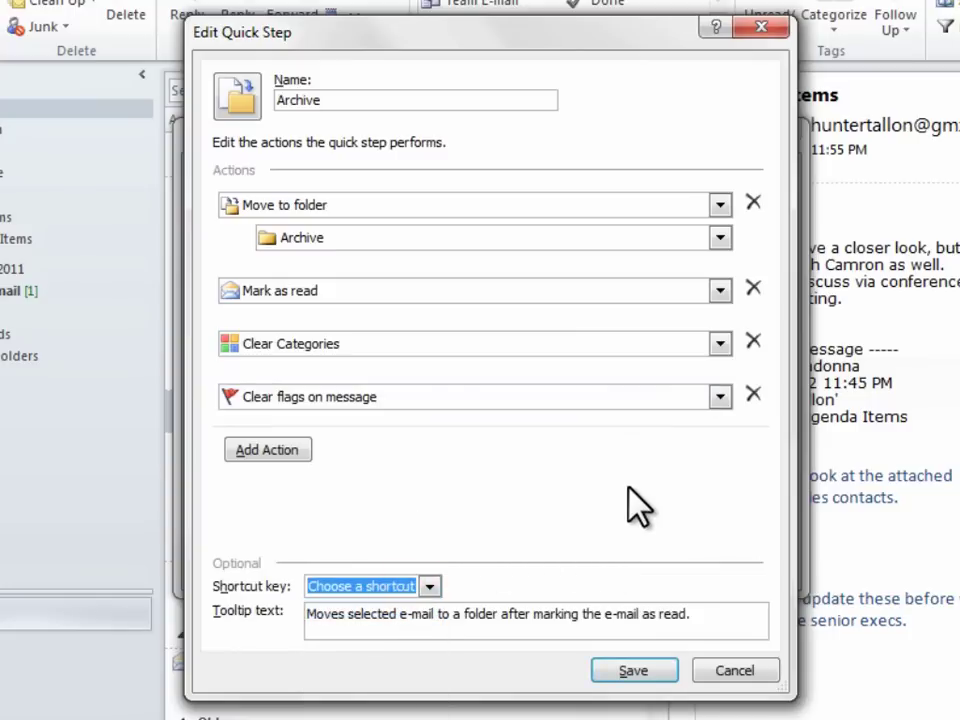
Step: Save the Archive quick step and delete To Manager, Team E-mail, Done and Reply & Delete
{"action": "left_click", "coordinate": [635, 670]}
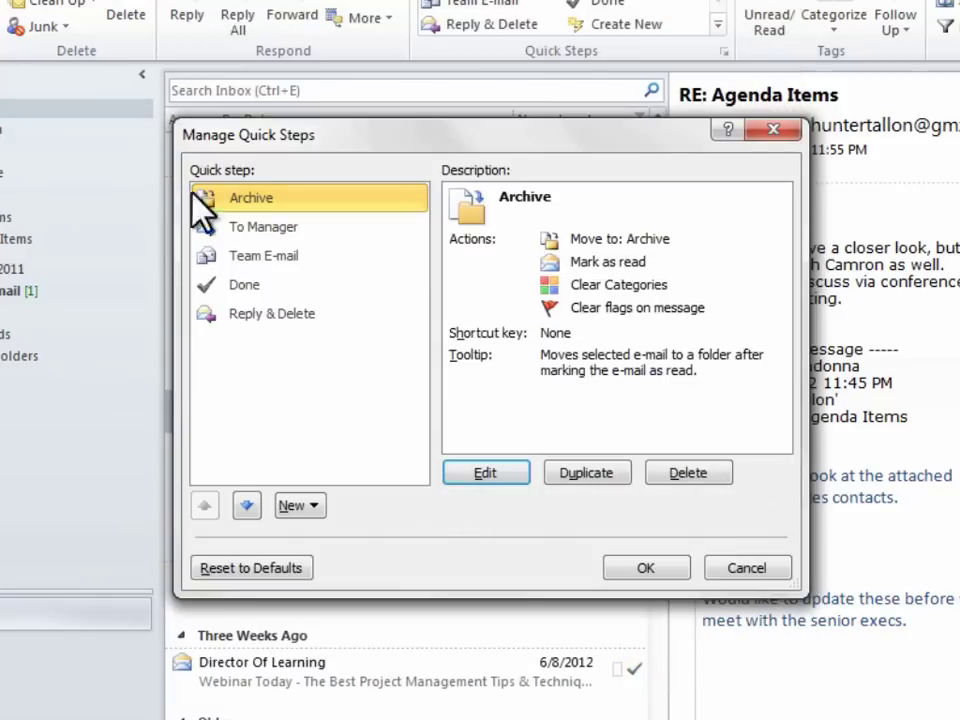
{"action": "left_click", "coordinate": [302, 196]}
{"action": "left_click", "coordinate": [301, 229]}
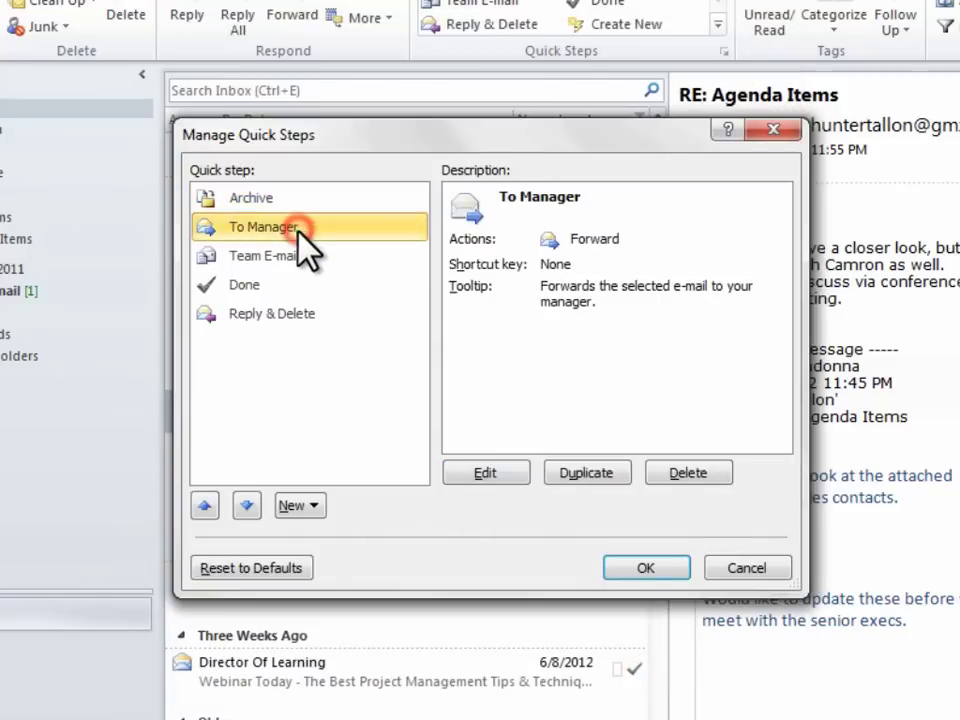
{"action": "left_click", "coordinate": [694, 471]}
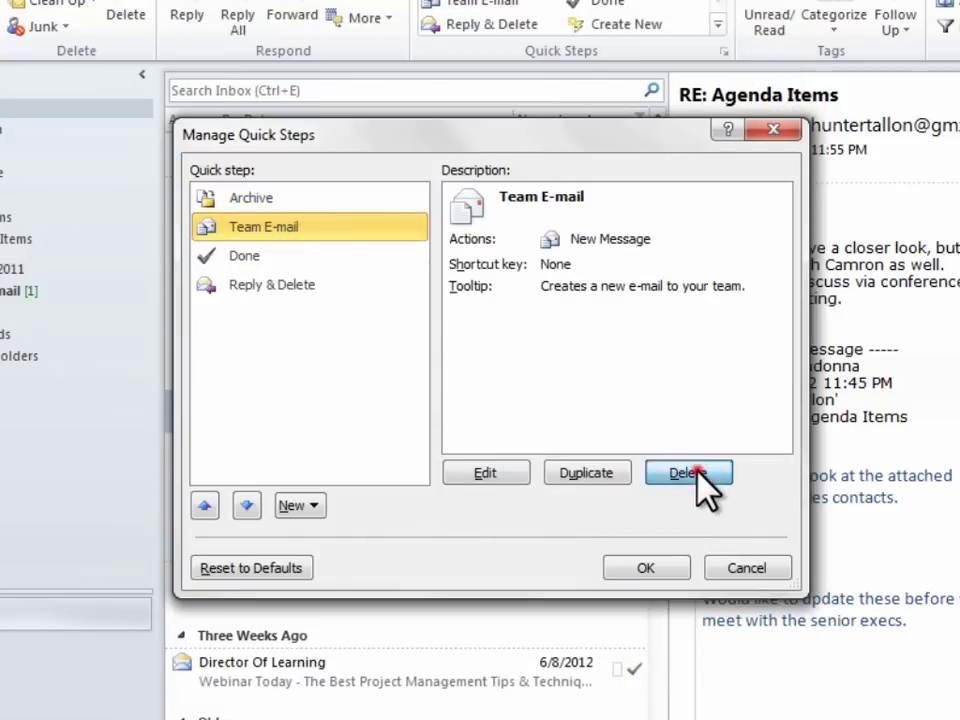
{"action": "left_click", "coordinate": [697, 470]}
{"action": "left_click", "coordinate": [697, 472]}
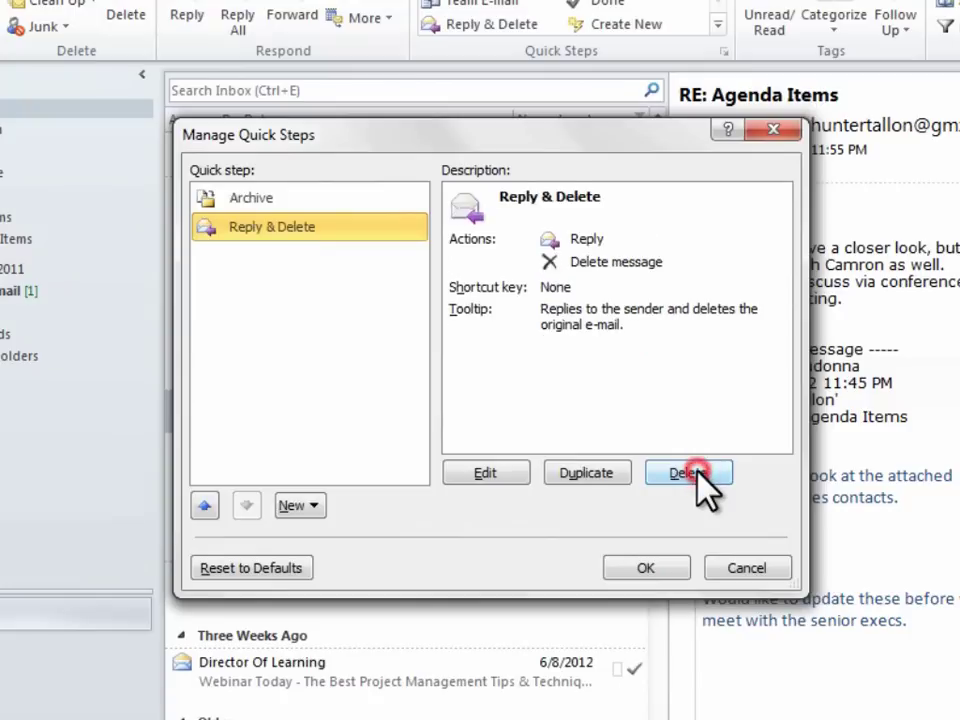
{"action": "left_click", "coordinate": [697, 472]}
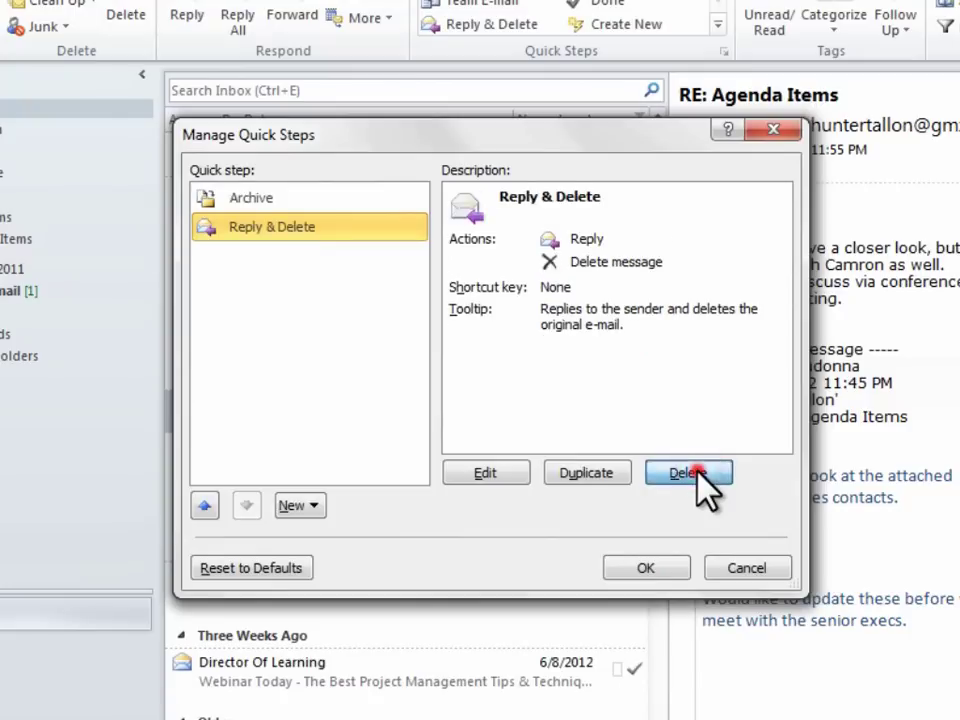
{"action": "left_click", "coordinate": [313, 505]}
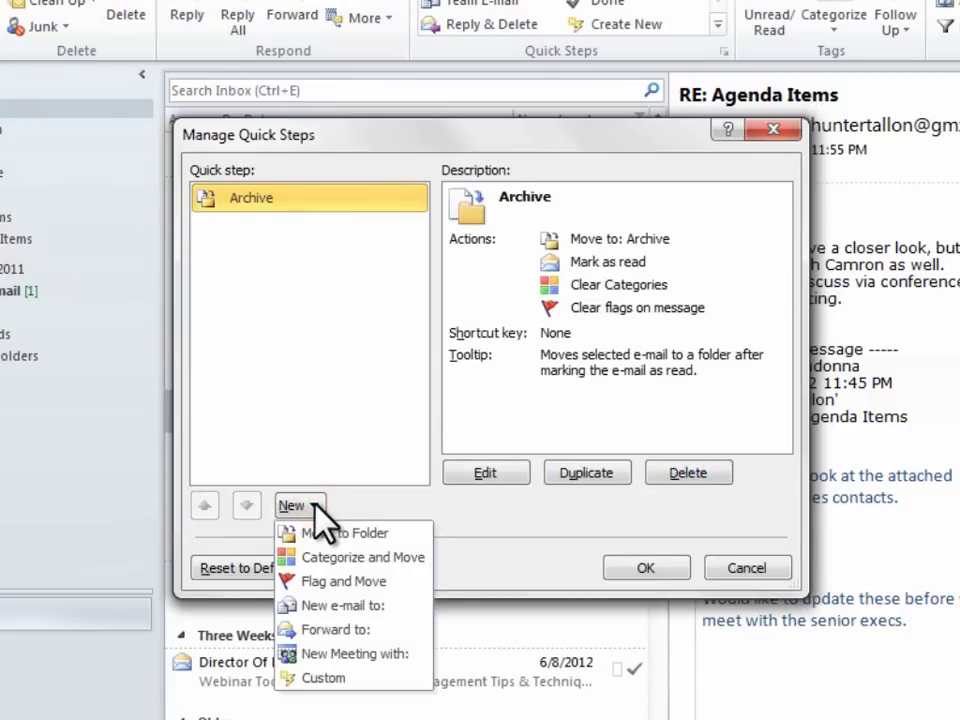
Step: Create a custom 'Action - Urgent' quick step with a red exclamation icon, moving mail to .Action
{"action": "left_click", "coordinate": [337, 682]}
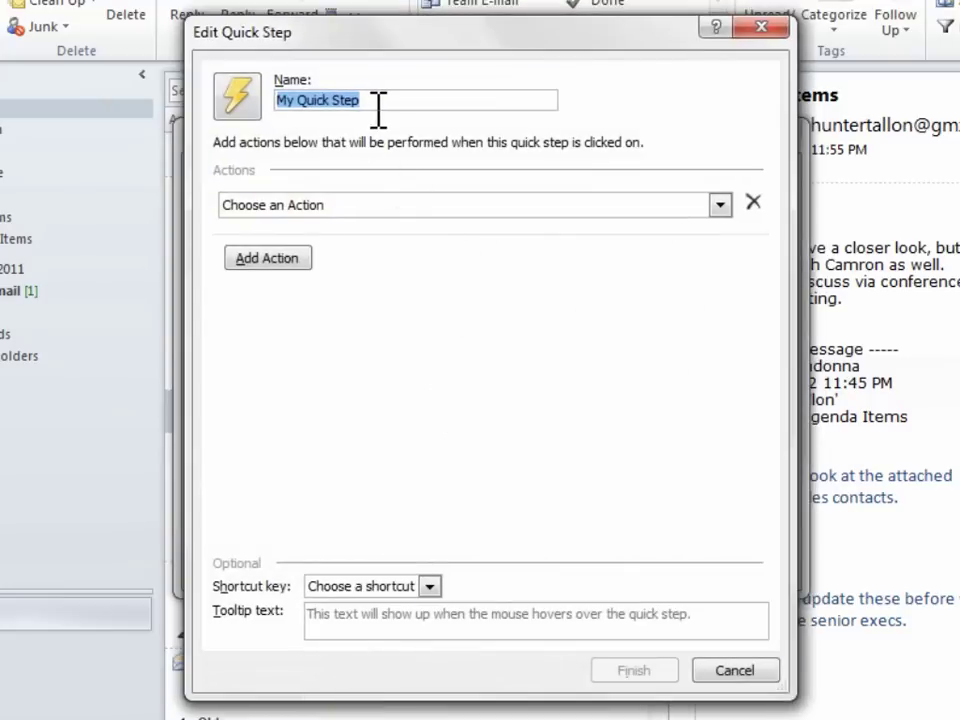
{"action": "type", "text": "Action - Ur"}
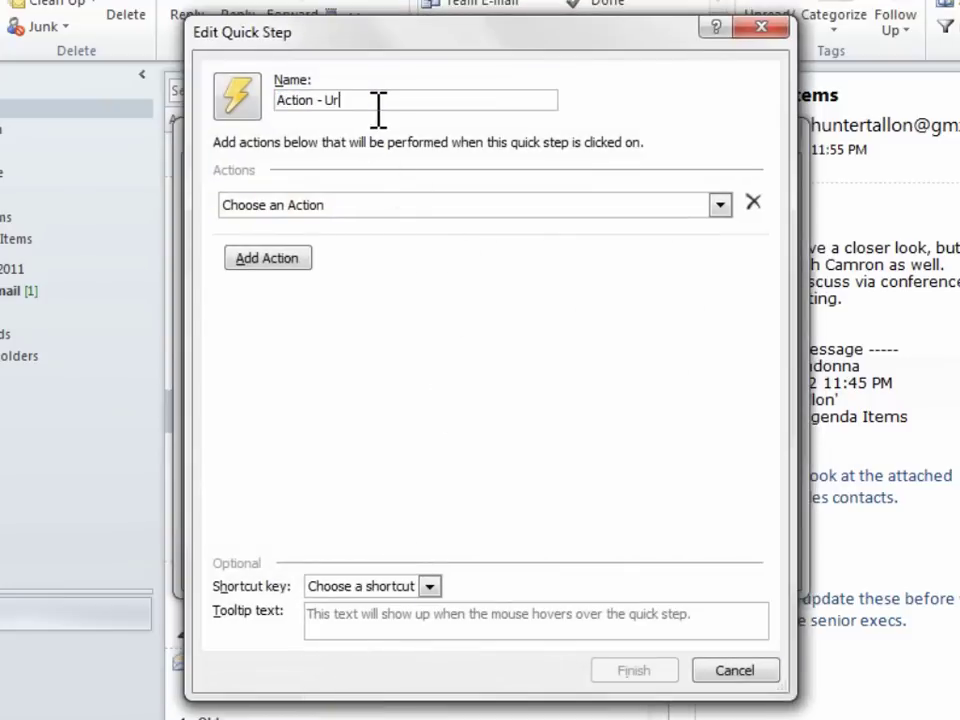
{"action": "type", "text": "gent"}
{"action": "left_click", "coordinate": [240, 92]}
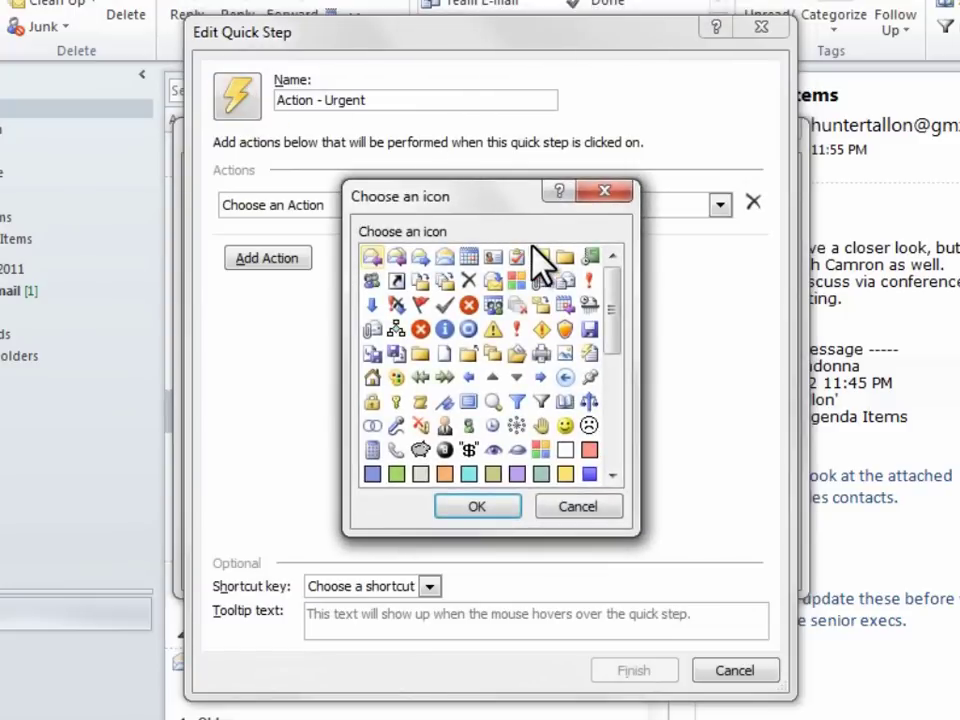
{"action": "left_click", "coordinate": [591, 279]}
{"action": "left_click", "coordinate": [480, 505]}
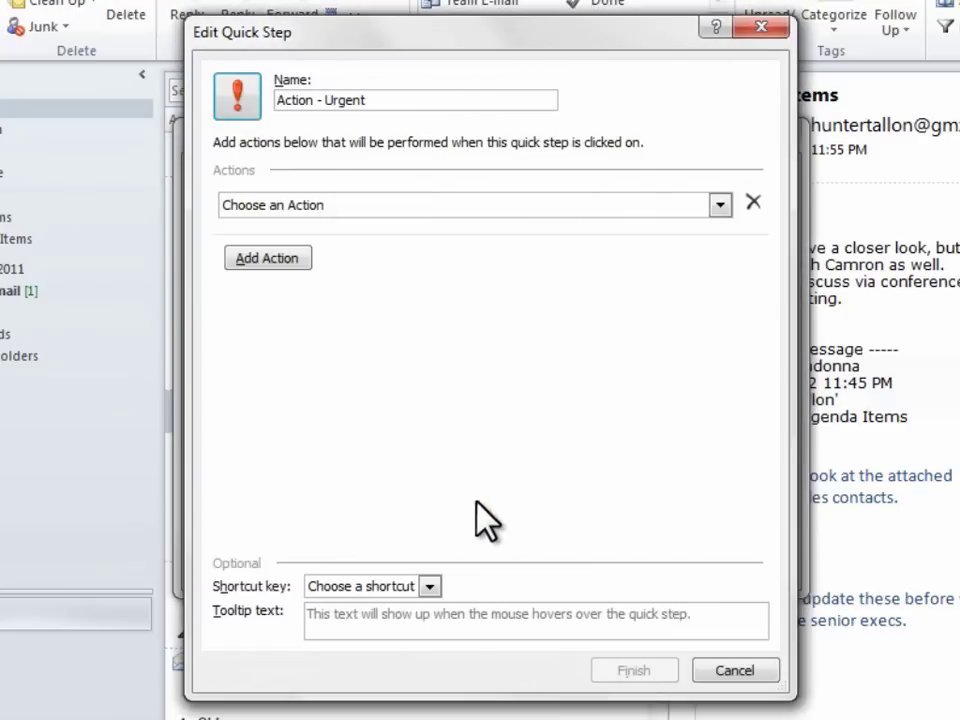
{"action": "left_click", "coordinate": [377, 203]}
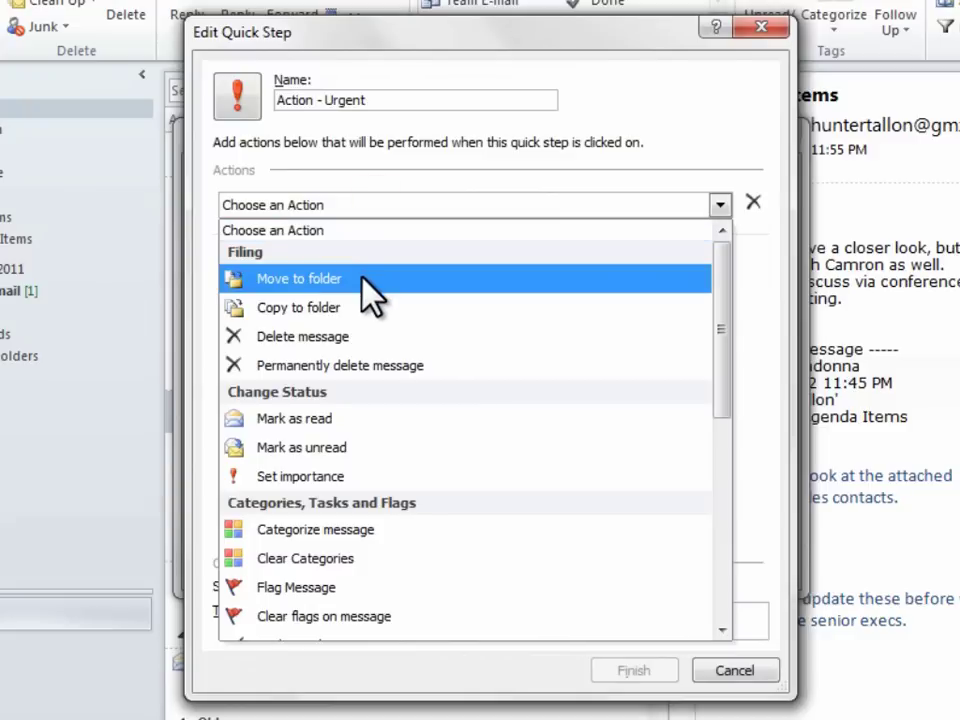
{"action": "left_click", "coordinate": [364, 278]}
{"action": "left_click", "coordinate": [364, 237]}
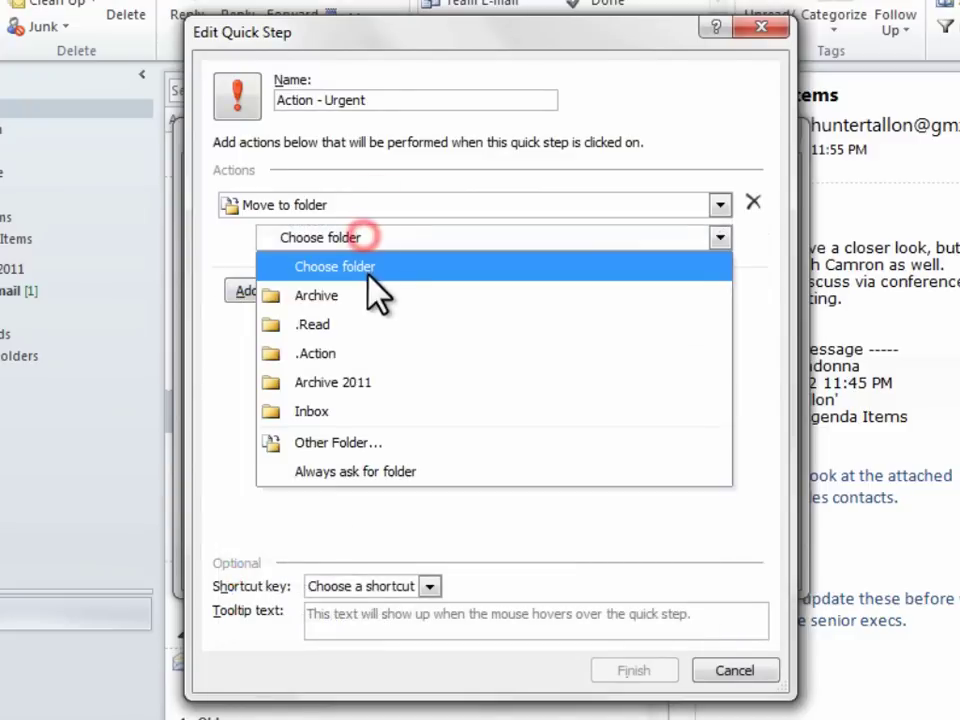
{"action": "left_click", "coordinate": [364, 344]}
Step: Add Flag Message for Today and Categorize as Urgent actions, then save the quick step
{"action": "left_click", "coordinate": [285, 292]}
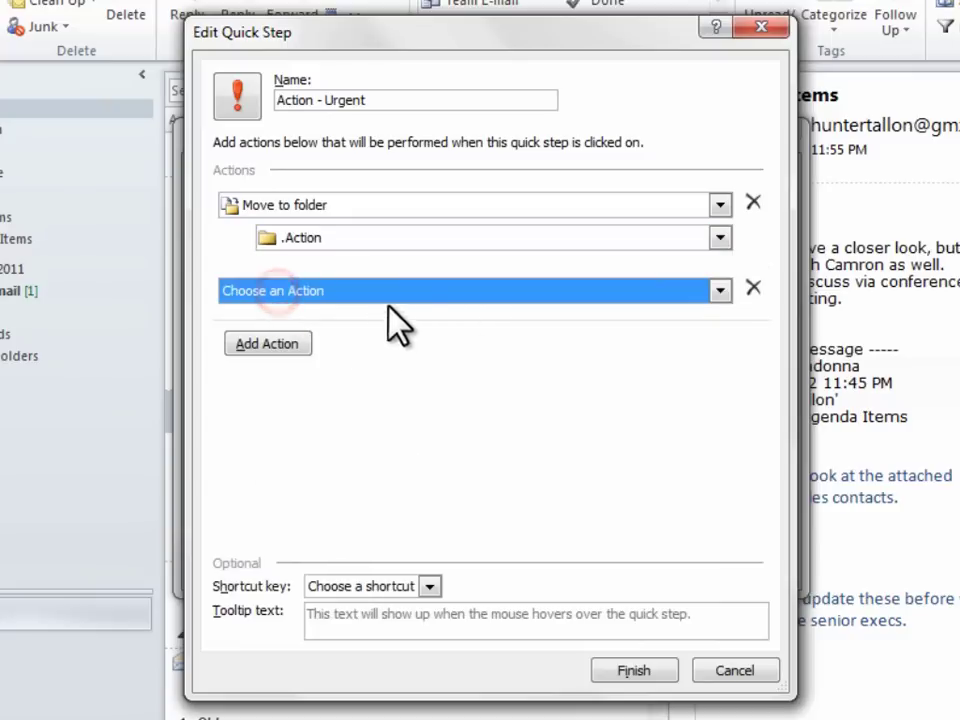
{"action": "left_click", "coordinate": [430, 288]}
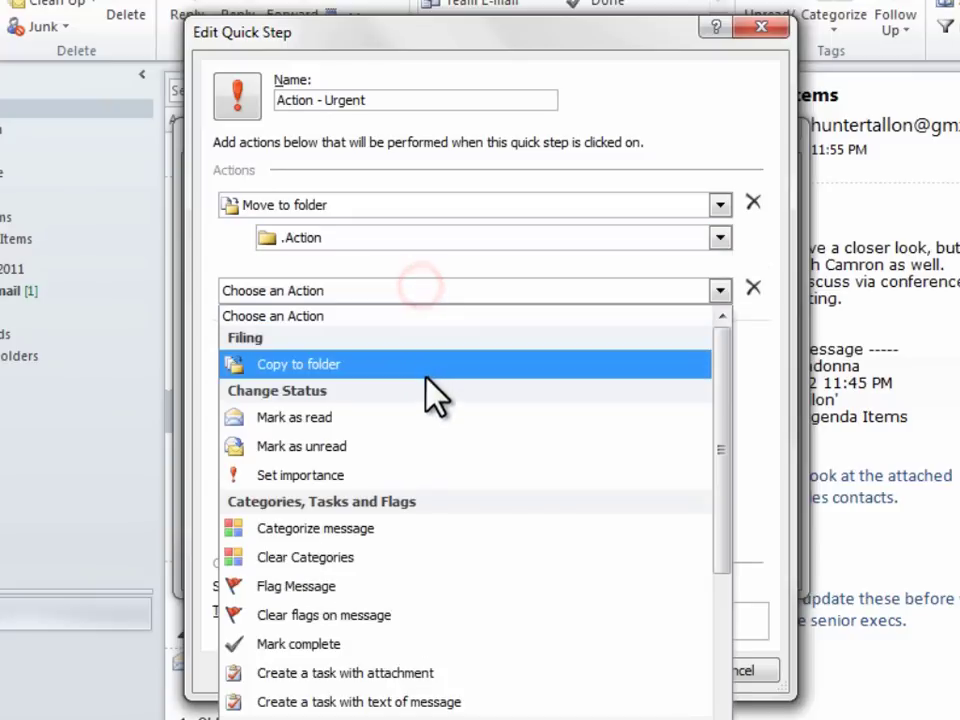
{"action": "left_click", "coordinate": [385, 588]}
{"action": "left_click", "coordinate": [435, 322]}
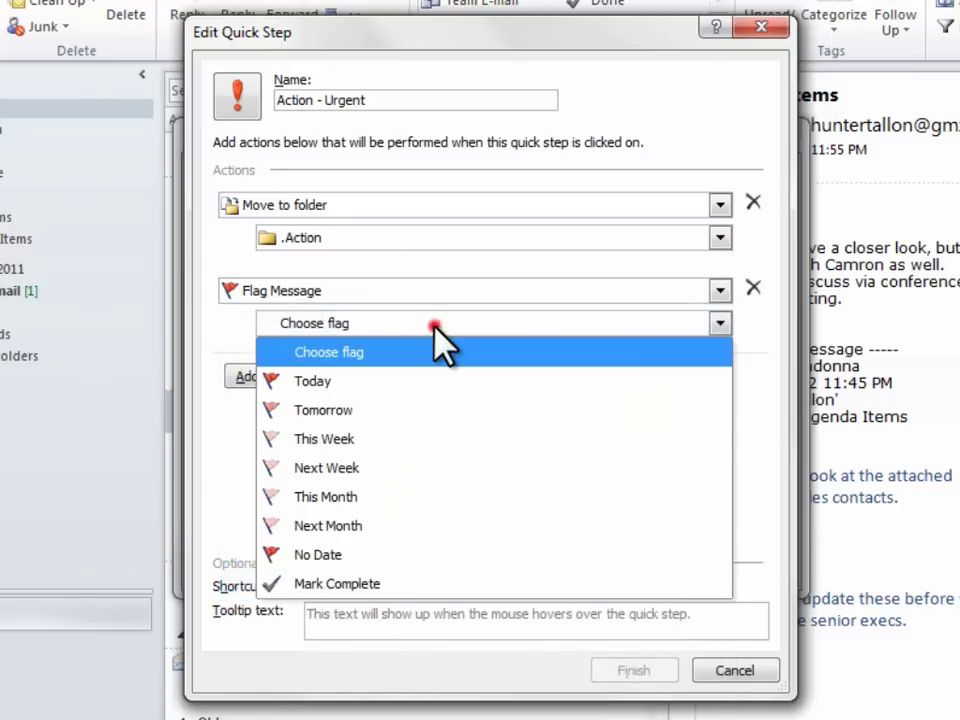
{"action": "left_click", "coordinate": [426, 378]}
{"action": "left_click", "coordinate": [288, 376]}
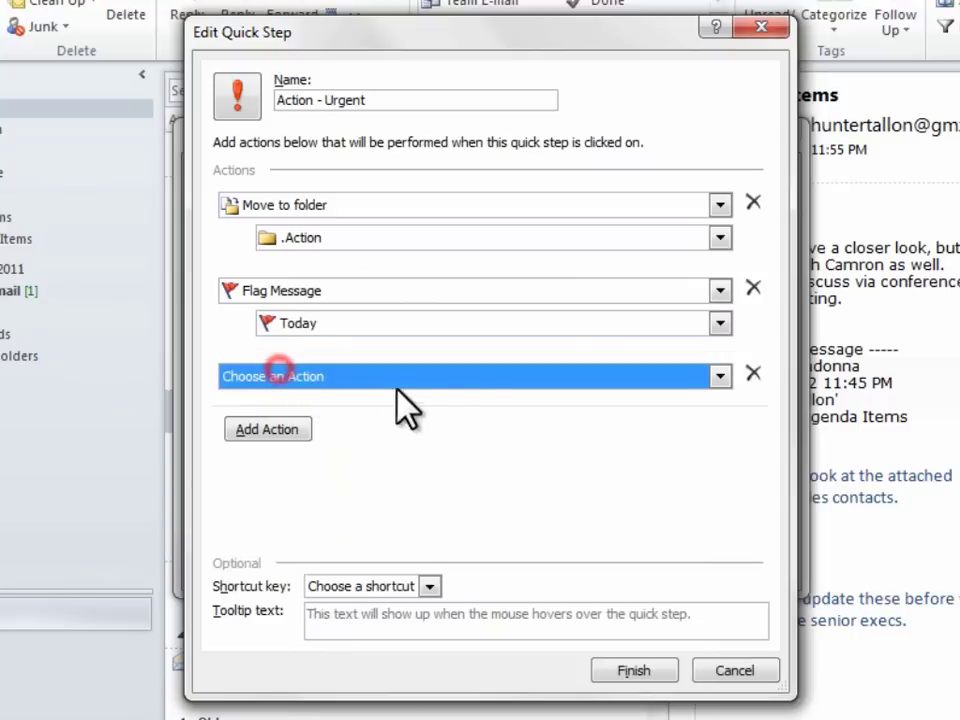
{"action": "left_click", "coordinate": [488, 378]}
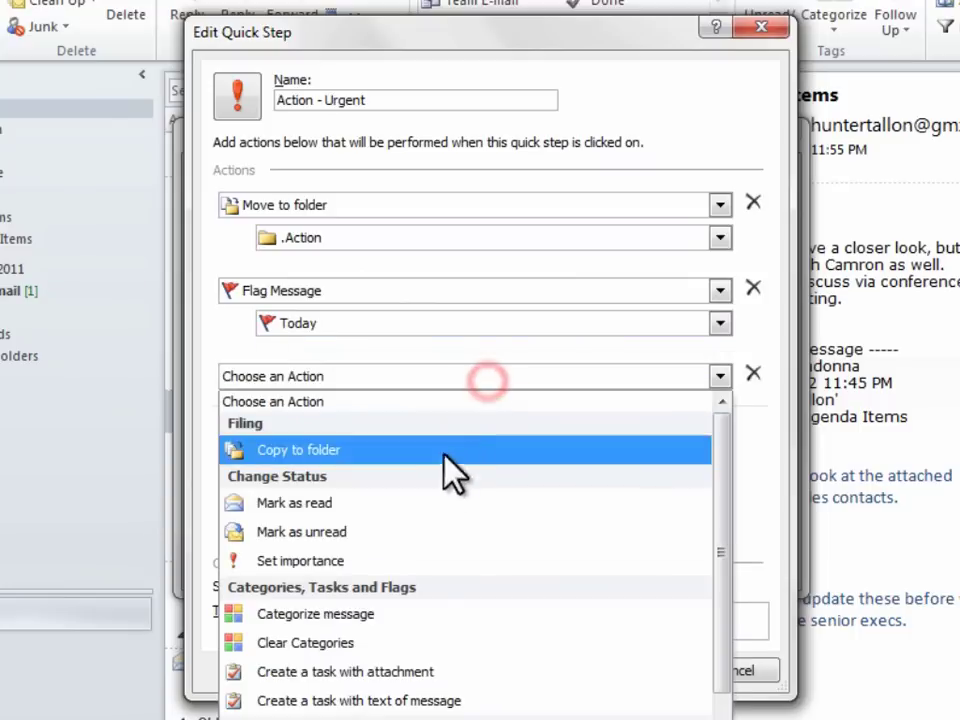
{"action": "left_click", "coordinate": [410, 614]}
{"action": "left_click", "coordinate": [465, 409]}
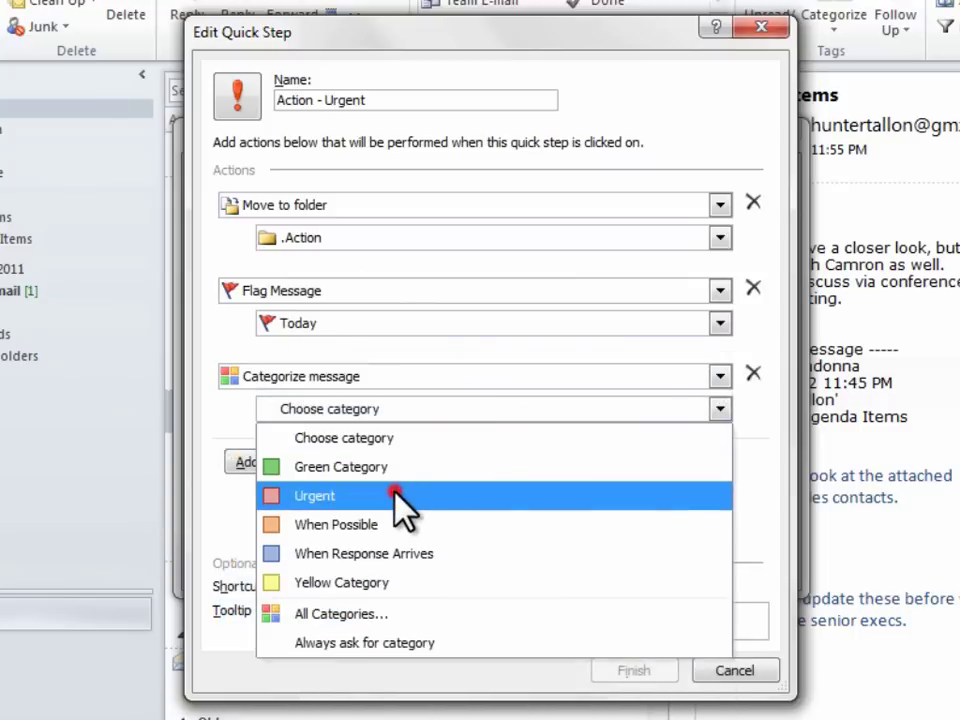
{"action": "left_click", "coordinate": [445, 495]}
{"action": "left_click", "coordinate": [630, 668]}
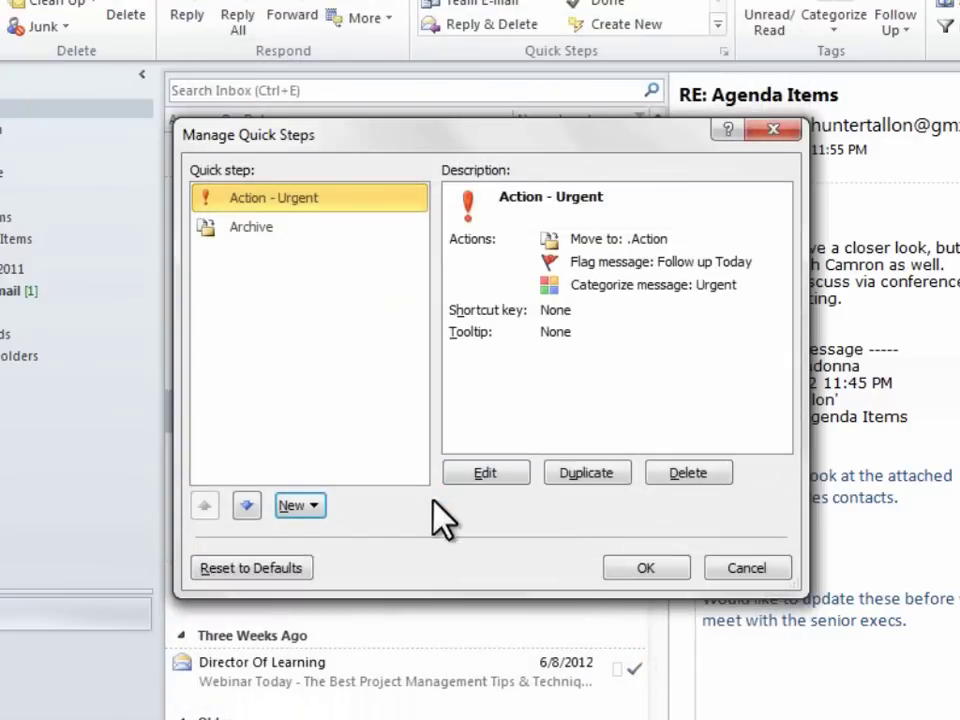
Step: Create a custom 'Action - When Possible' quick step with a red flag icon, moving mail to .Action
{"action": "left_click", "coordinate": [300, 505]}
{"action": "left_click", "coordinate": [323, 678]}
{"action": "type", "text": "A"}
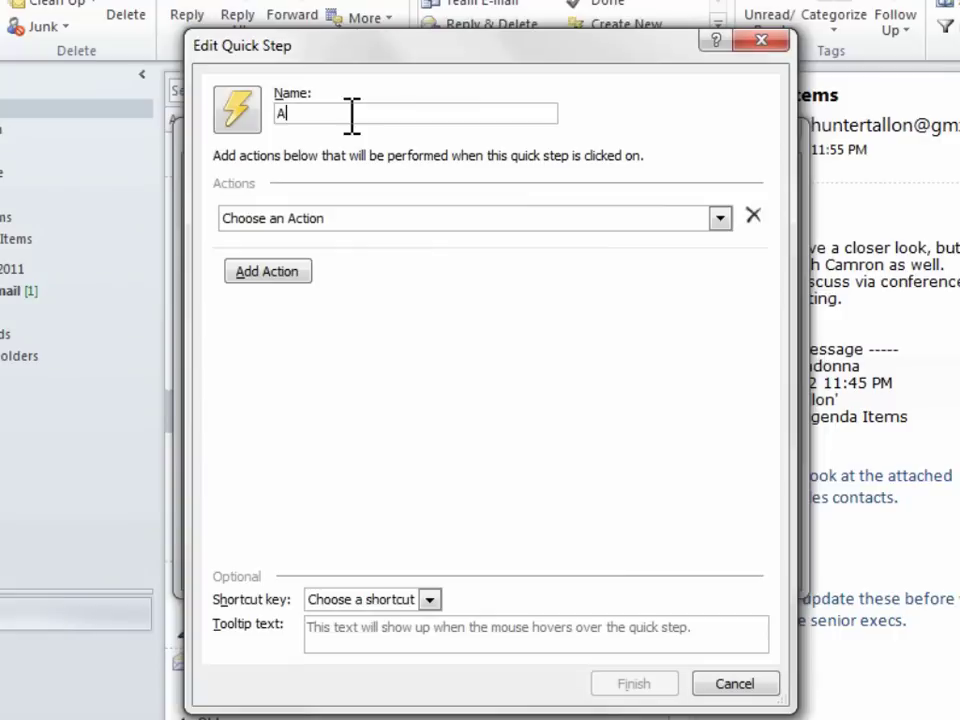
{"action": "type", "text": "ction - When Possible"}
{"action": "left_click", "coordinate": [240, 112]}
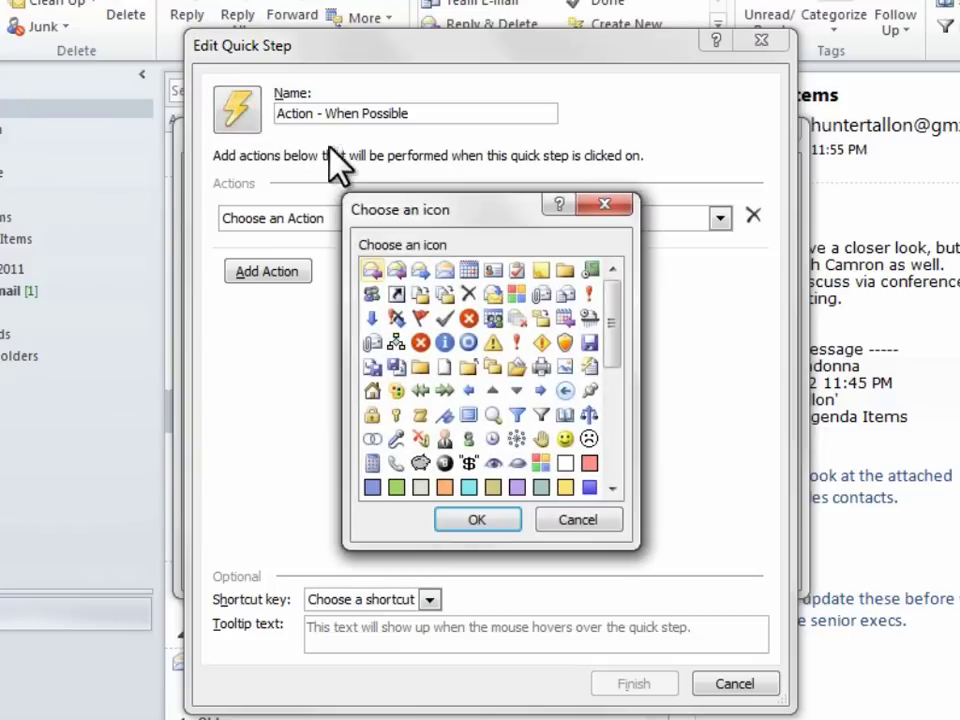
{"action": "left_click", "coordinate": [419, 316]}
{"action": "left_click", "coordinate": [477, 519]}
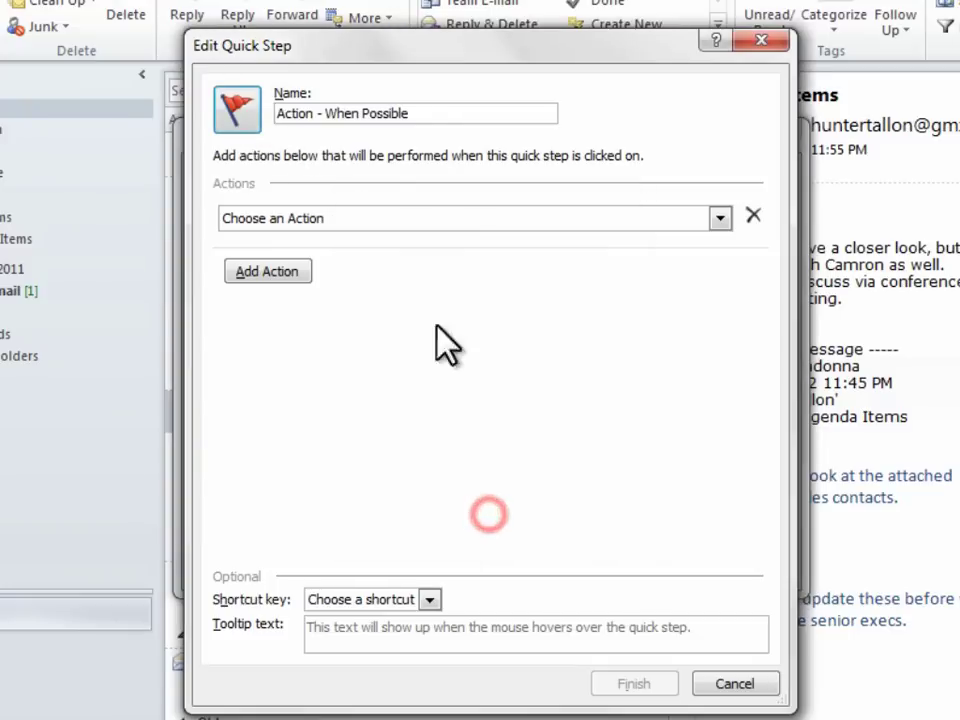
{"action": "left_click", "coordinate": [407, 218]}
{"action": "left_click", "coordinate": [415, 291]}
{"action": "left_click", "coordinate": [420, 250]}
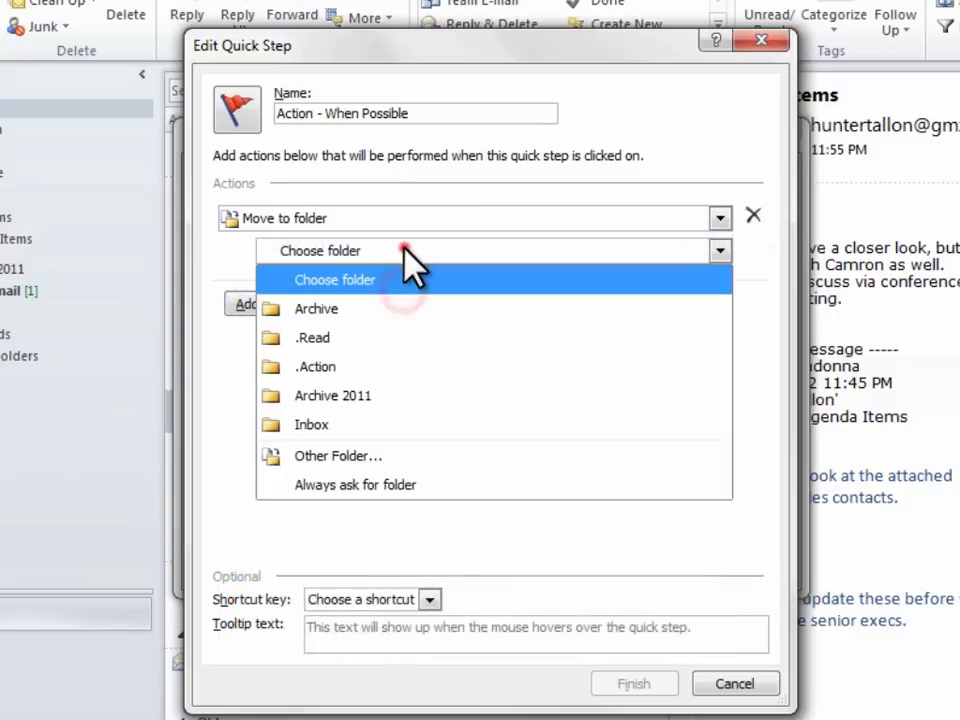
{"action": "left_click", "coordinate": [395, 364]}
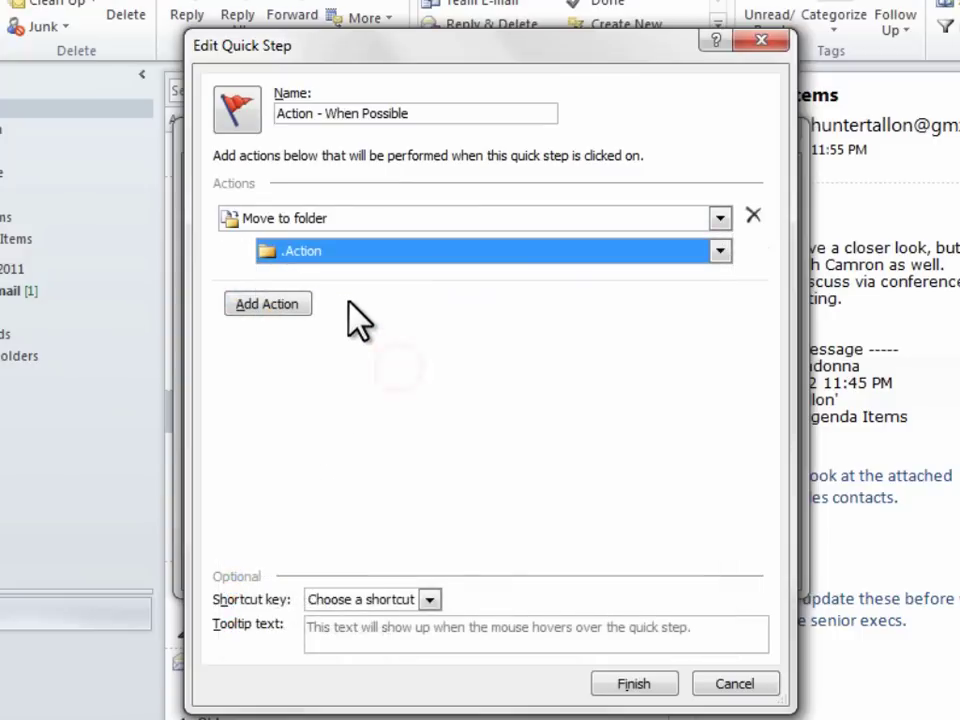
Step: Add Flag Message for This Week and Categorize as When Possible actions, then save
{"action": "left_click", "coordinate": [280, 304]}
{"action": "left_click", "coordinate": [596, 304]}
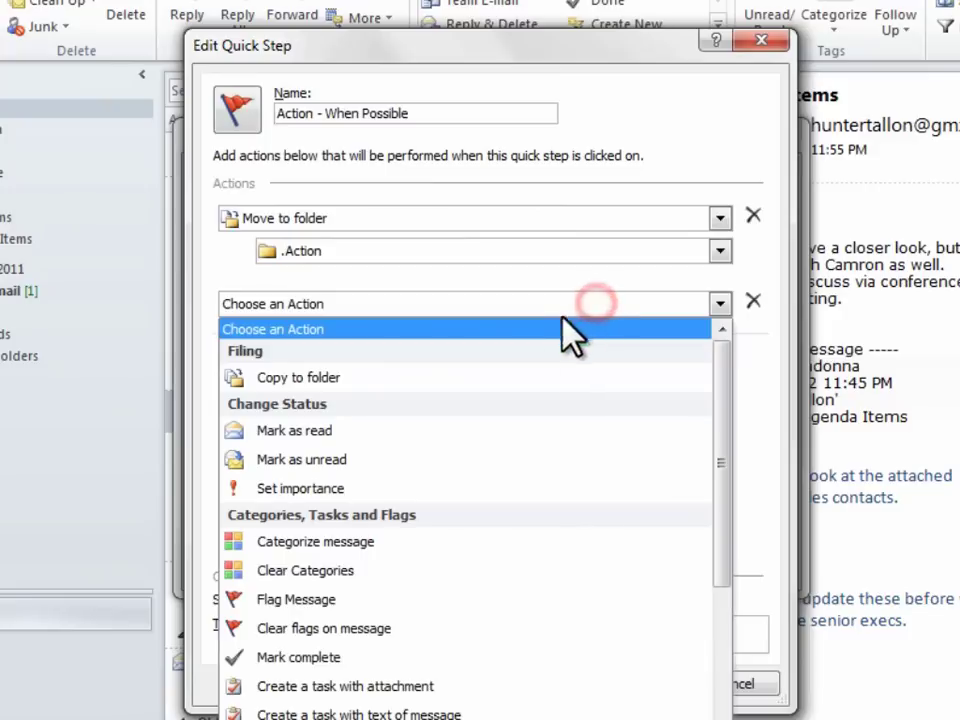
{"action": "left_click", "coordinate": [435, 595]}
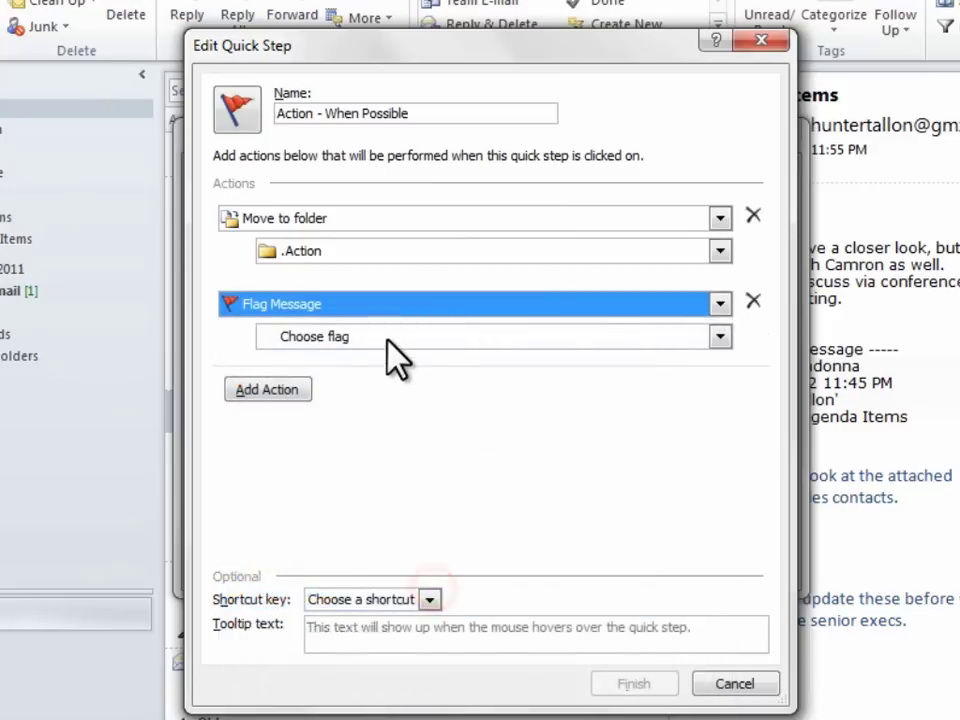
{"action": "left_click", "coordinate": [388, 337]}
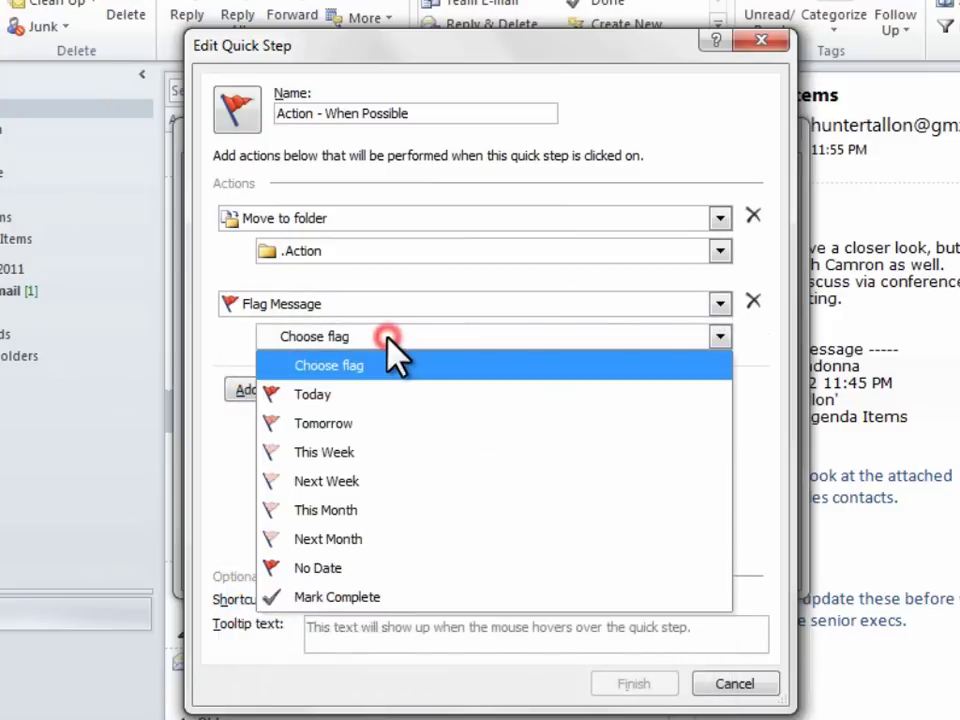
{"action": "left_click", "coordinate": [368, 452]}
{"action": "left_click", "coordinate": [285, 392]}
{"action": "left_click", "coordinate": [375, 388]}
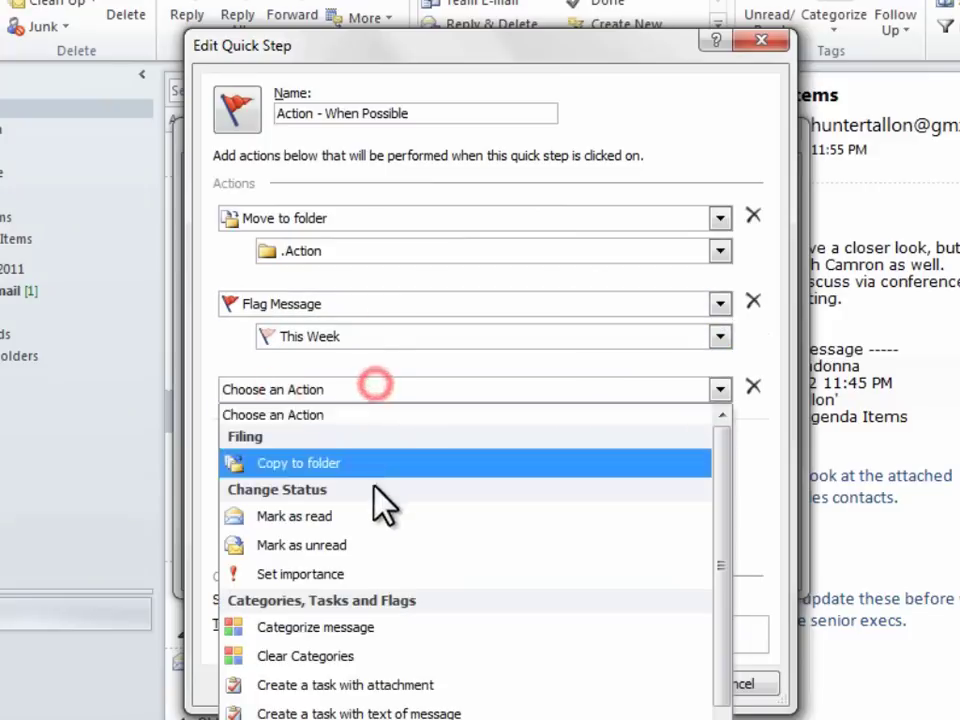
{"action": "left_click", "coordinate": [386, 510]}
{"action": "left_click", "coordinate": [396, 422]}
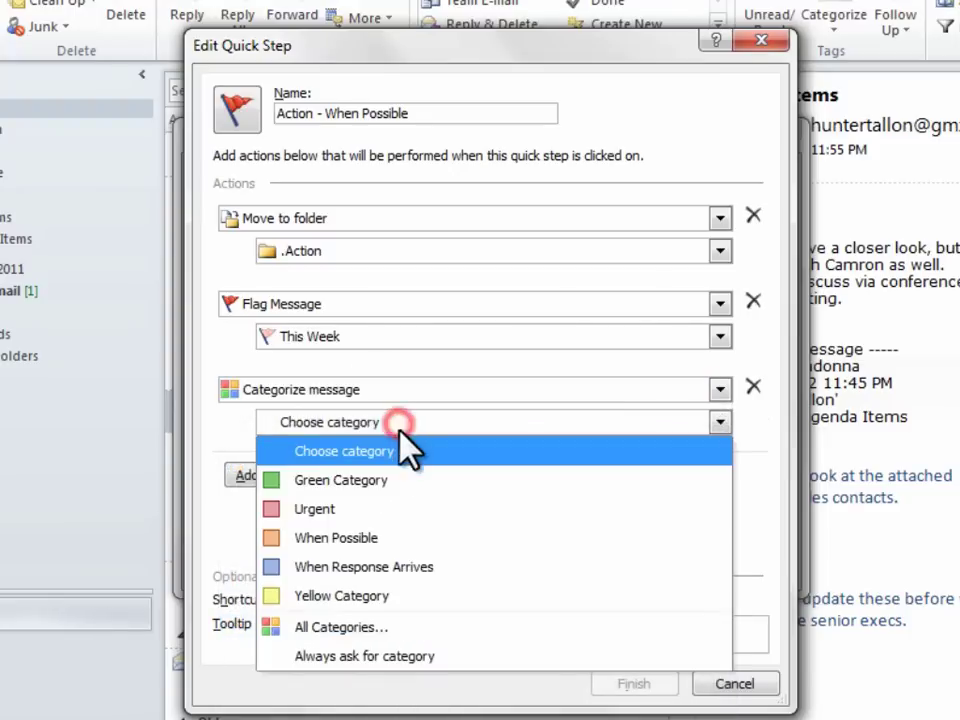
{"action": "left_click", "coordinate": [377, 538]}
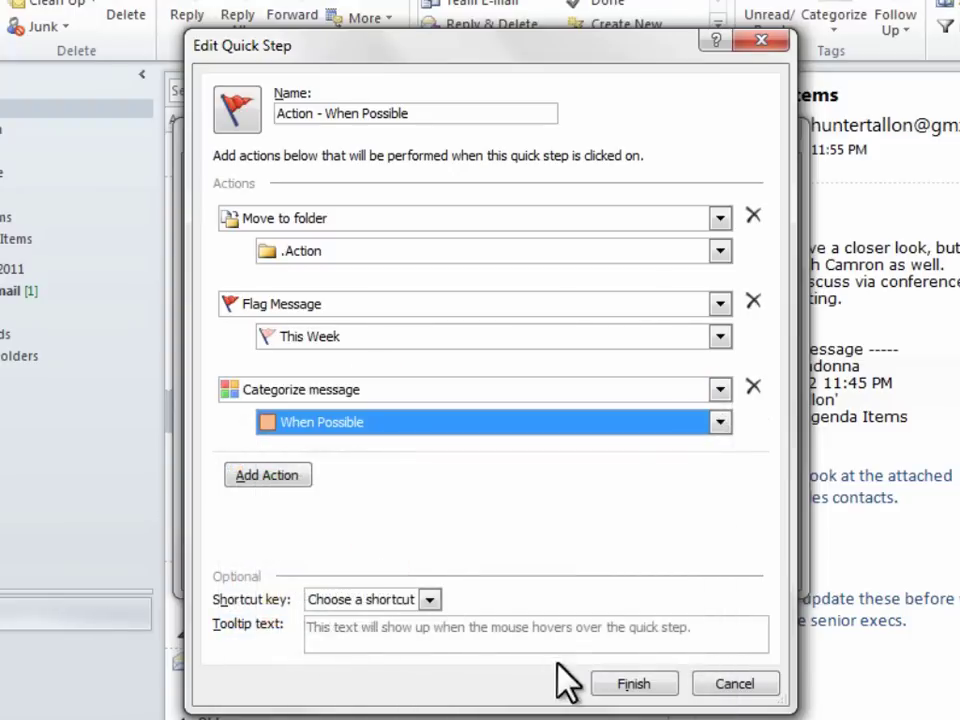
{"action": "left_click", "coordinate": [631, 686]}
Step: Create a custom 'Action - Waiting for Response' quick step with a blue info icon, moving mail to .Action
{"action": "left_click", "coordinate": [302, 506]}
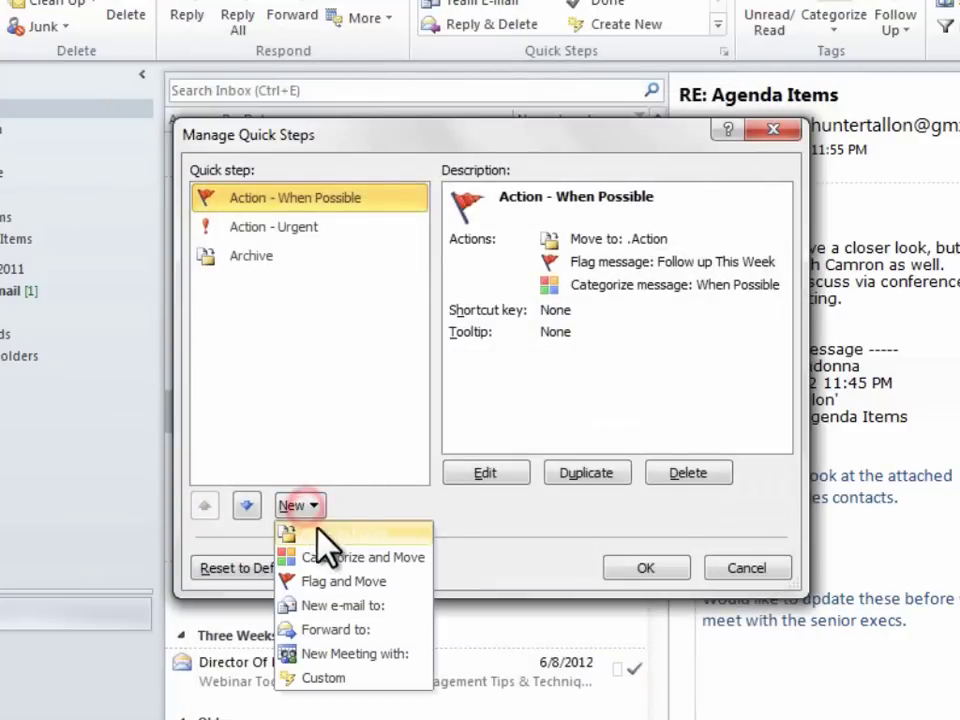
{"action": "left_click", "coordinate": [347, 677]}
{"action": "type", "text": "Action "}
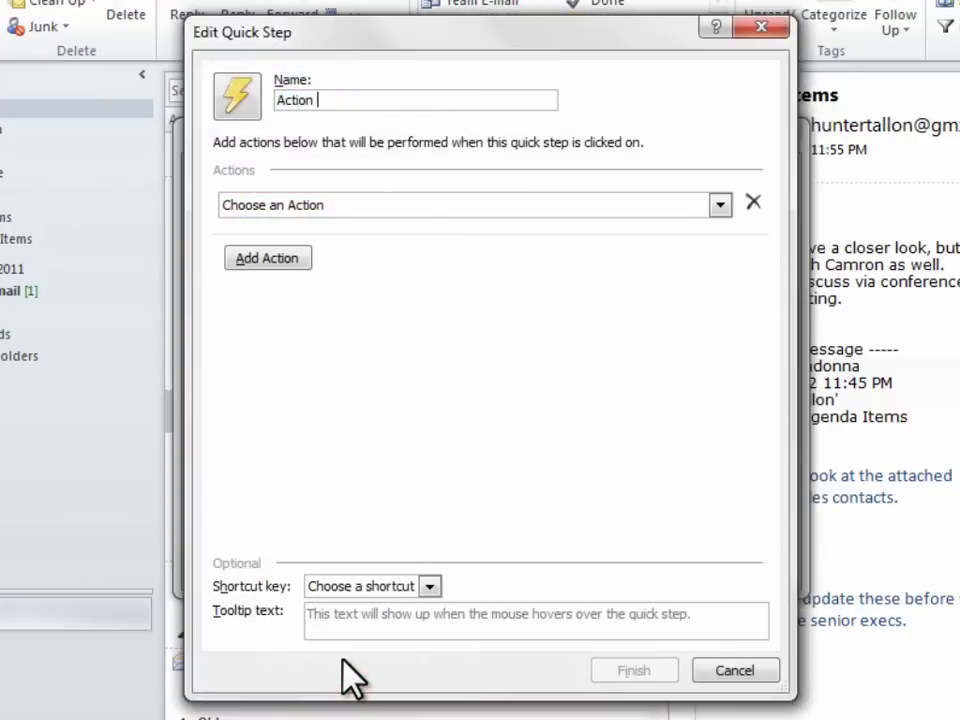
{"action": "type", "text": "- Waiting for Response"}
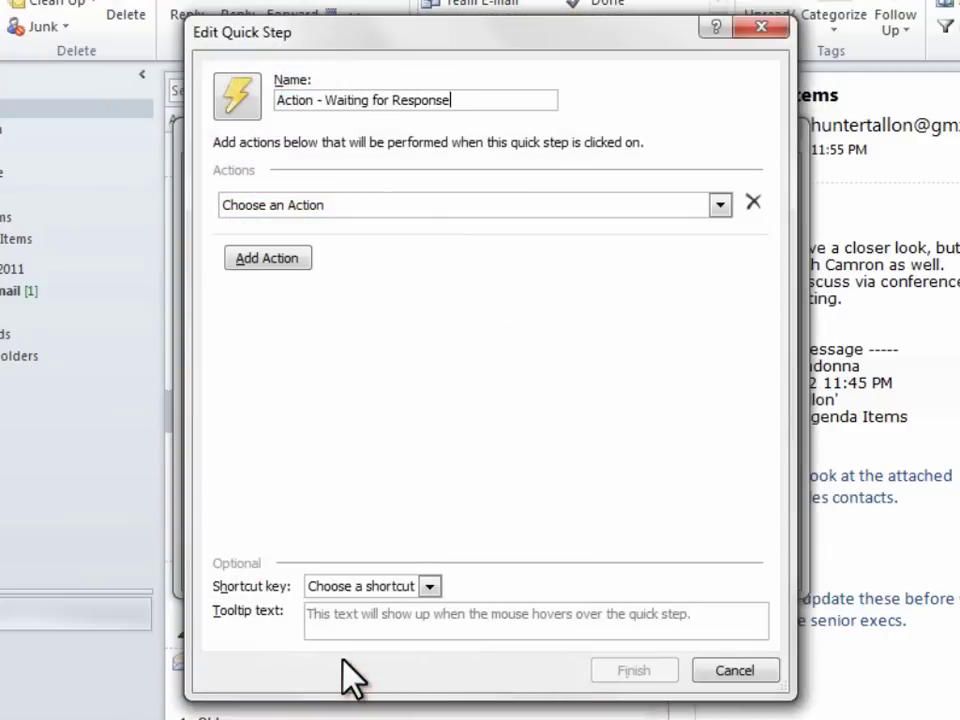
{"action": "left_click", "coordinate": [232, 97]}
{"action": "left_click", "coordinate": [447, 327]}
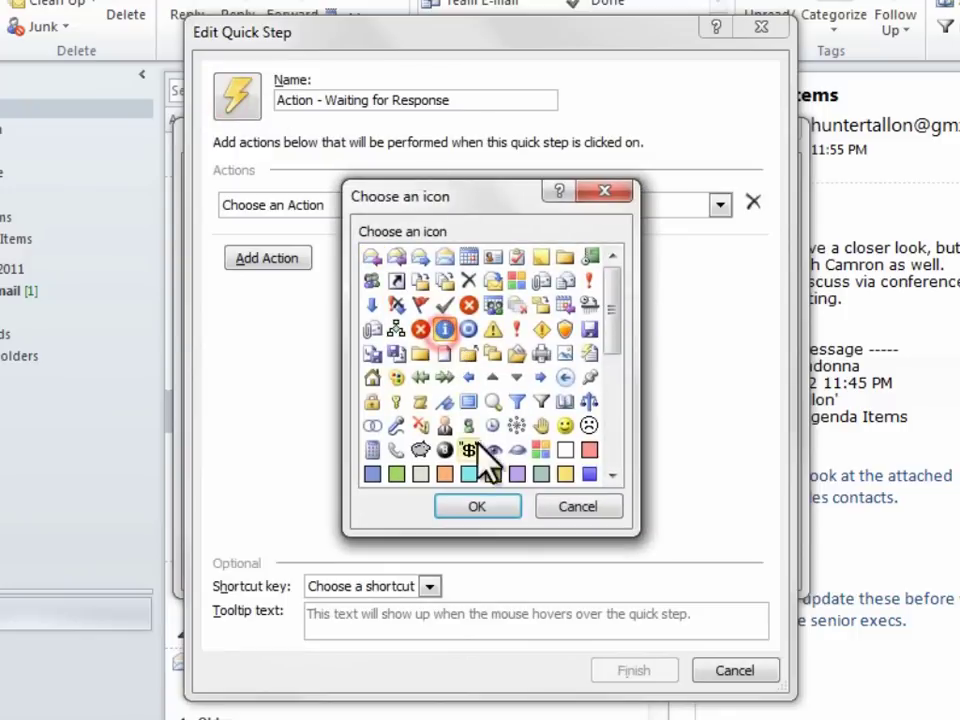
{"action": "left_click", "coordinate": [478, 492]}
{"action": "left_click", "coordinate": [461, 200]}
{"action": "left_click", "coordinate": [396, 276]}
{"action": "left_click", "coordinate": [430, 237]}
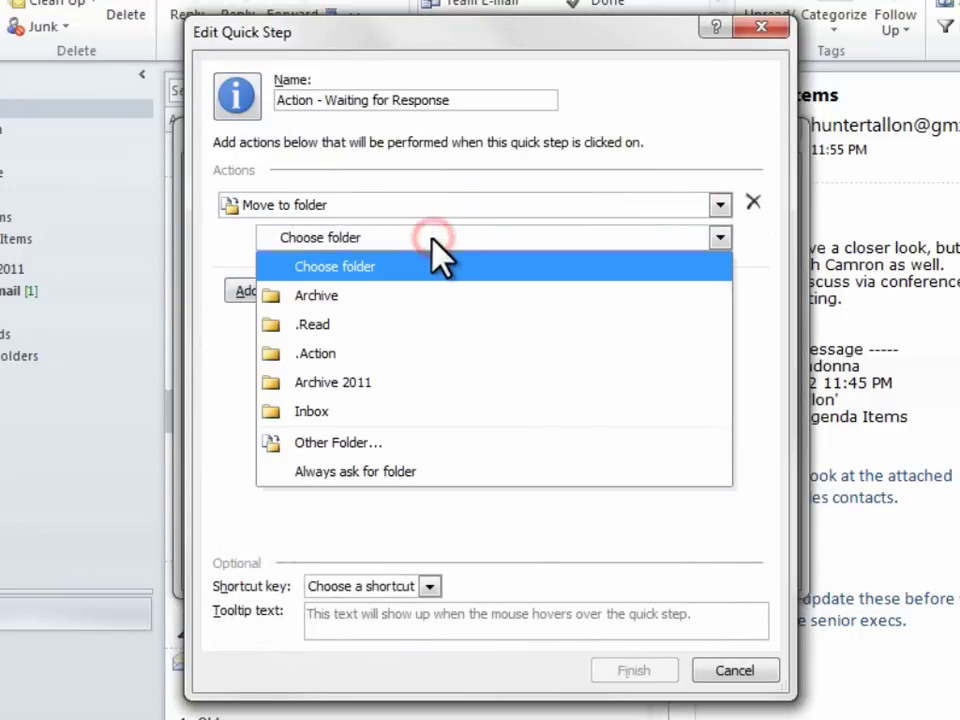
{"action": "left_click", "coordinate": [409, 353]}
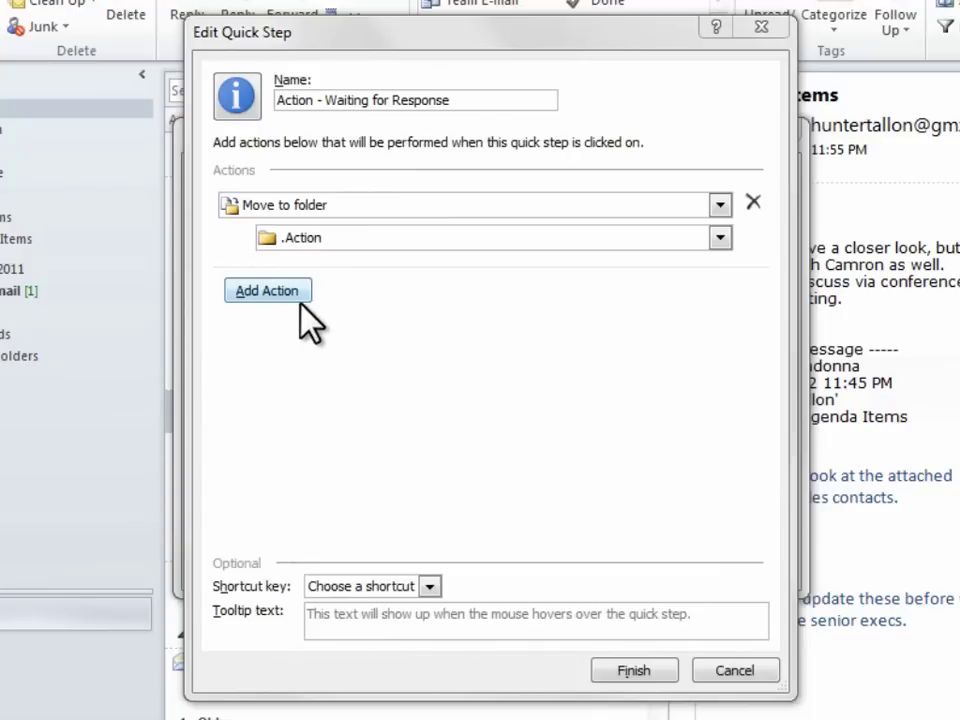
Step: Add Flag Message with No Date and Categorize as When Response Arrives actions, then save
{"action": "left_click", "coordinate": [302, 300]}
{"action": "left_click", "coordinate": [561, 296]}
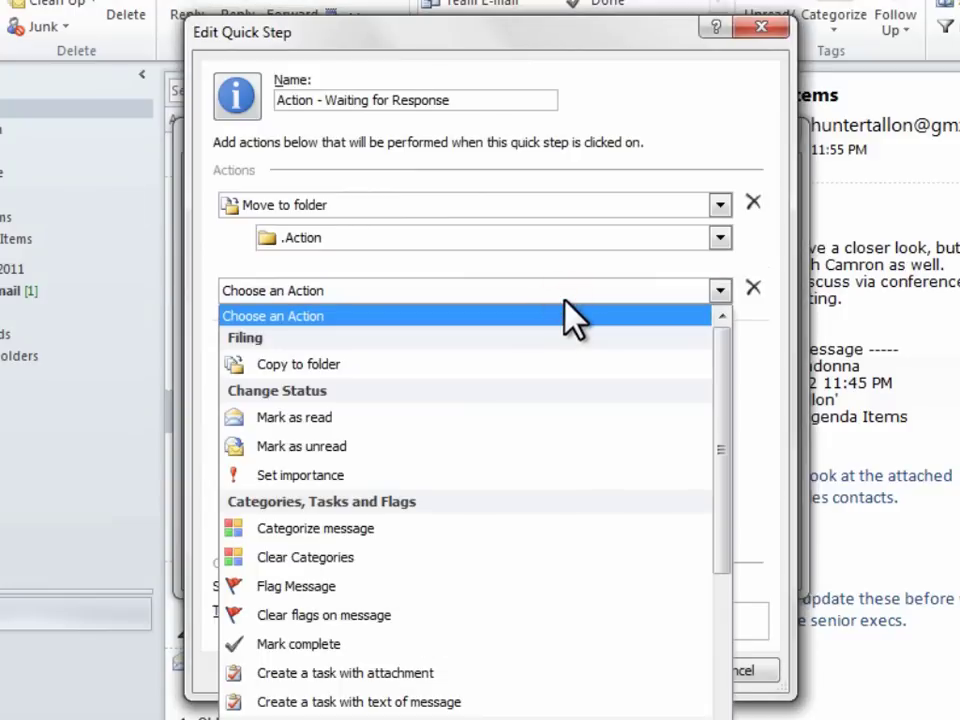
{"action": "left_click", "coordinate": [450, 586]}
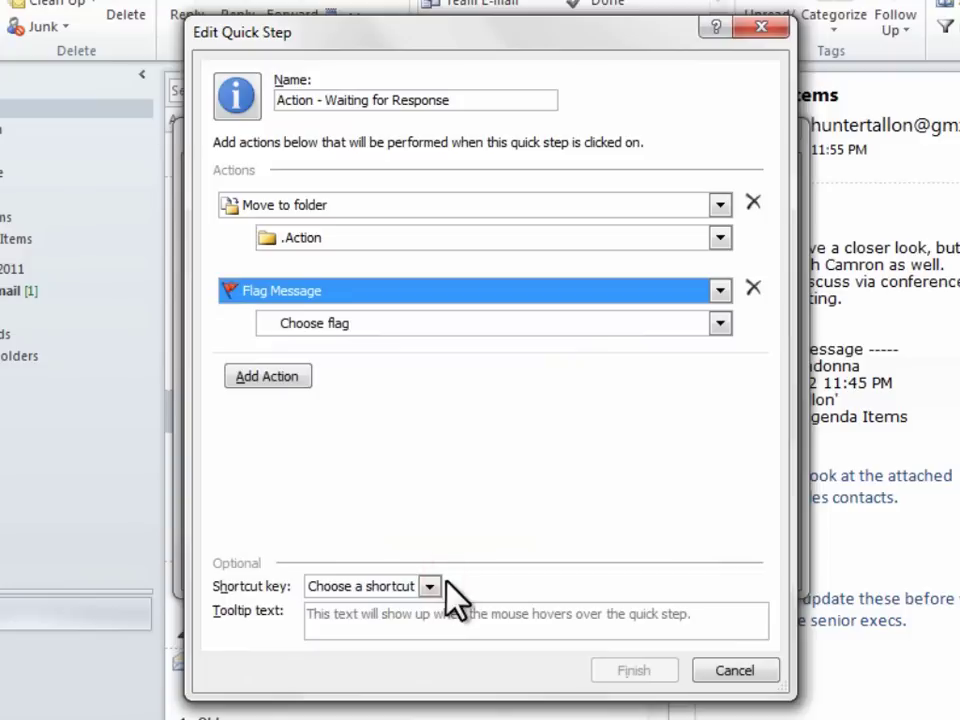
{"action": "left_click", "coordinate": [490, 324]}
{"action": "left_click", "coordinate": [450, 555]}
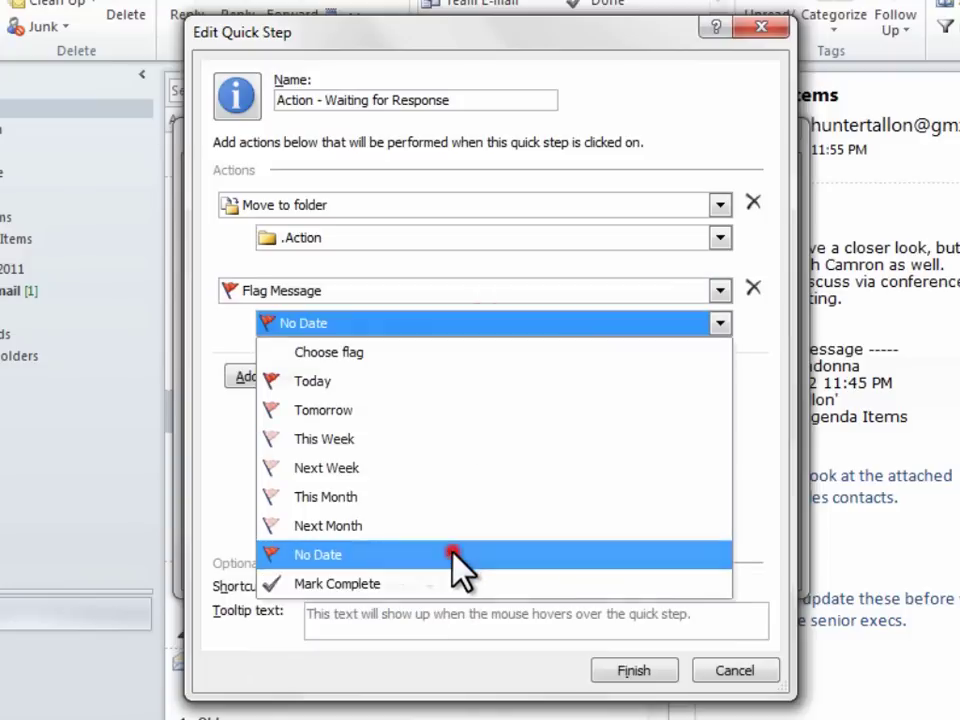
{"action": "left_click", "coordinate": [279, 377]}
{"action": "left_click", "coordinate": [553, 374]}
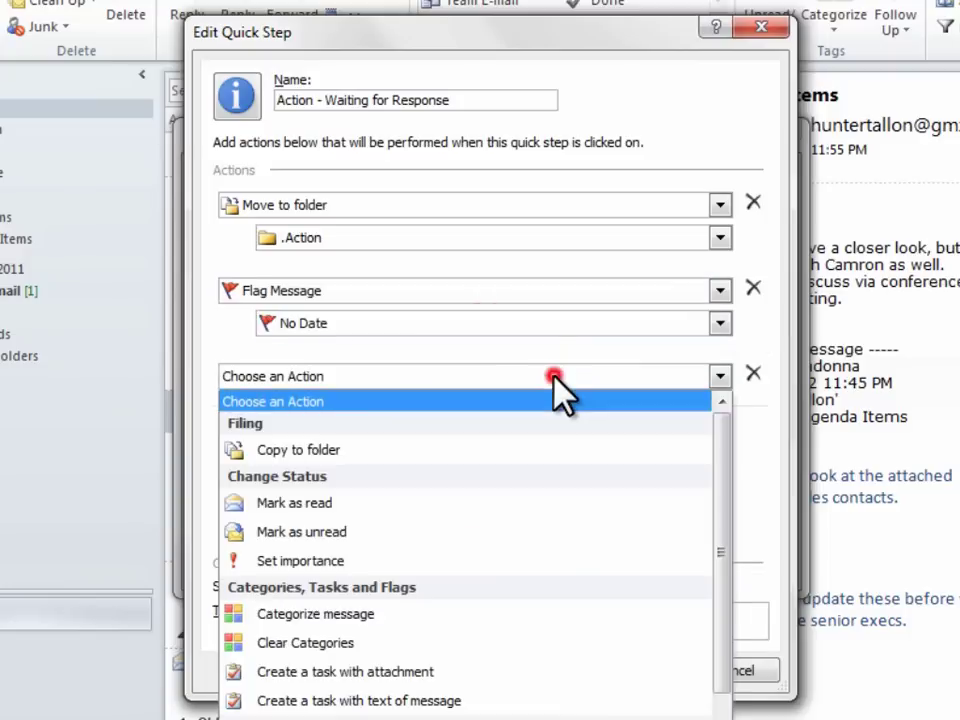
{"action": "left_click", "coordinate": [437, 612]}
{"action": "left_click", "coordinate": [450, 409]}
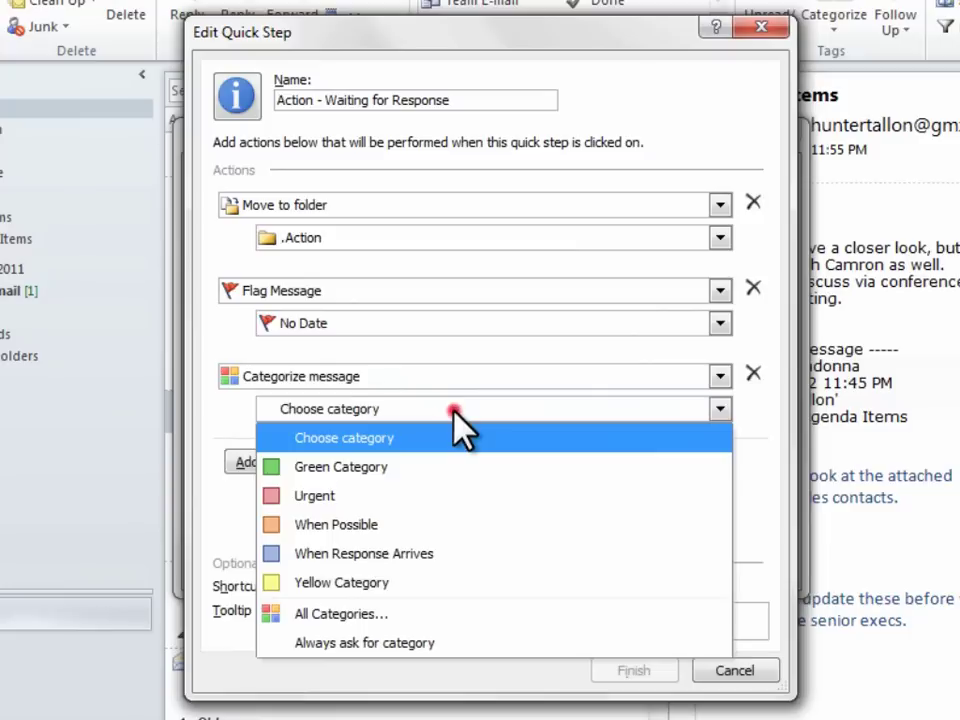
{"action": "left_click", "coordinate": [428, 560]}
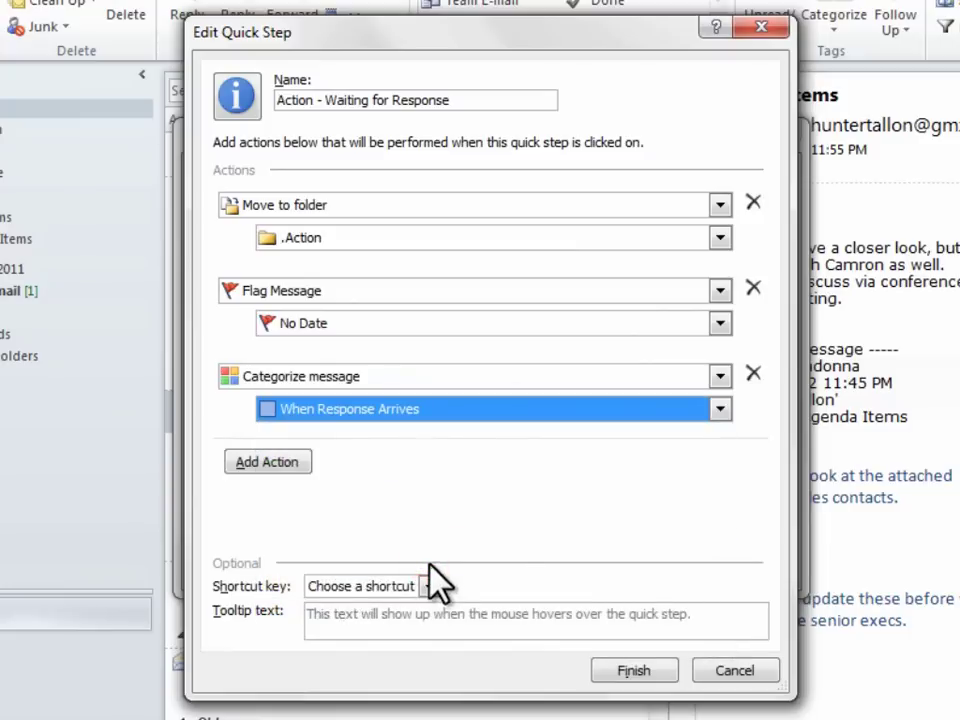
{"action": "left_click", "coordinate": [614, 672]}
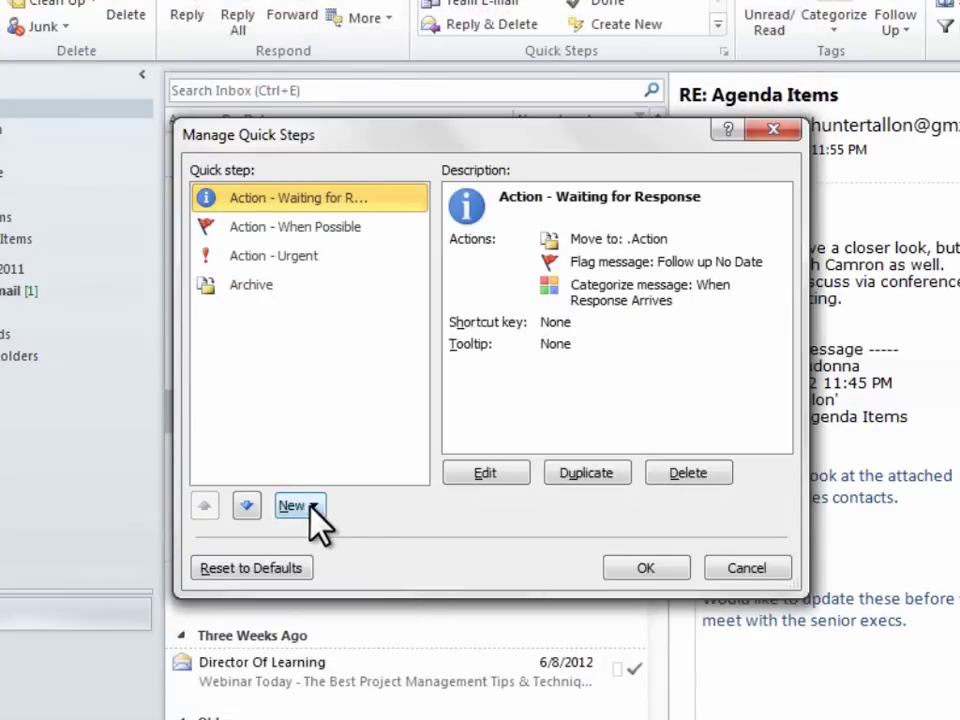
Step: Create and save a custom 'Read' quick step with an orange book icon that moves mail to .Read
{"action": "left_click", "coordinate": [308, 506]}
{"action": "left_click", "coordinate": [349, 670]}
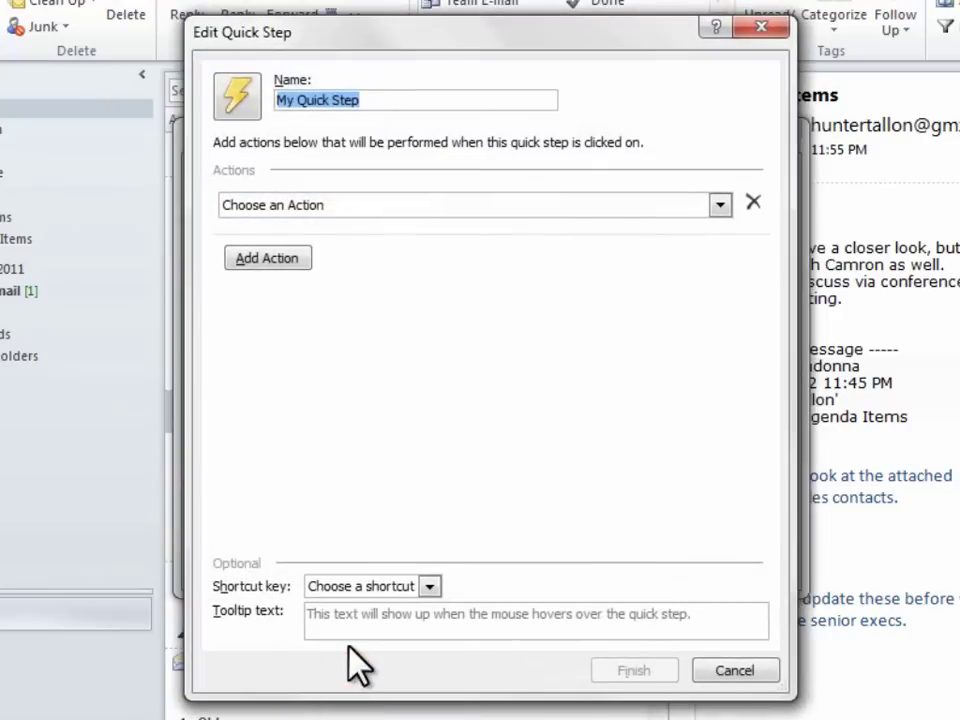
{"action": "type", "text": "Read"}
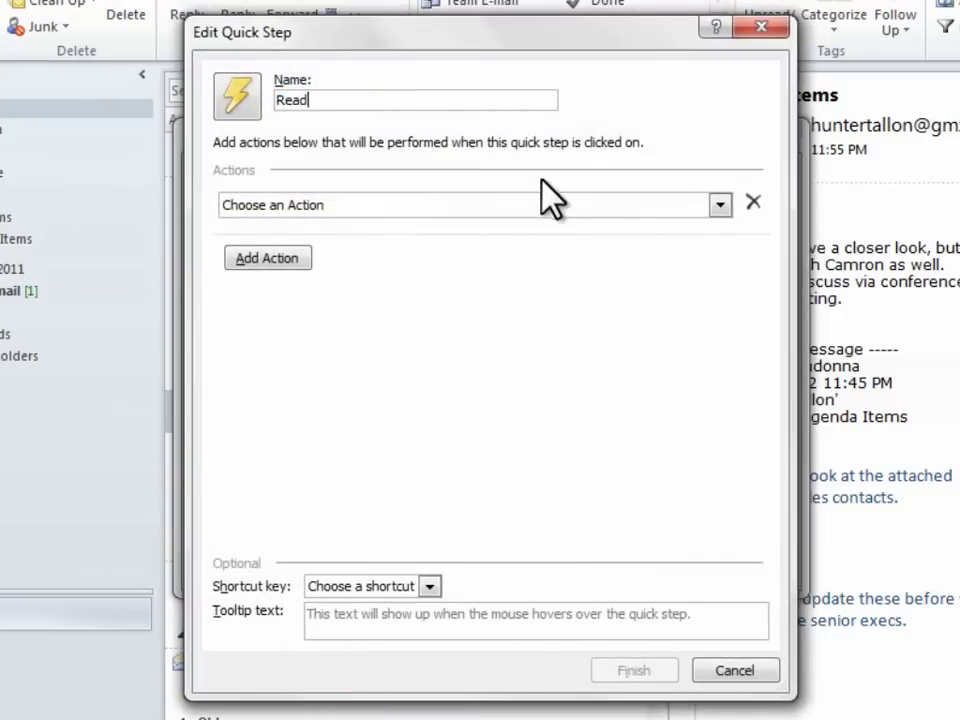
{"action": "left_click", "coordinate": [250, 90]}
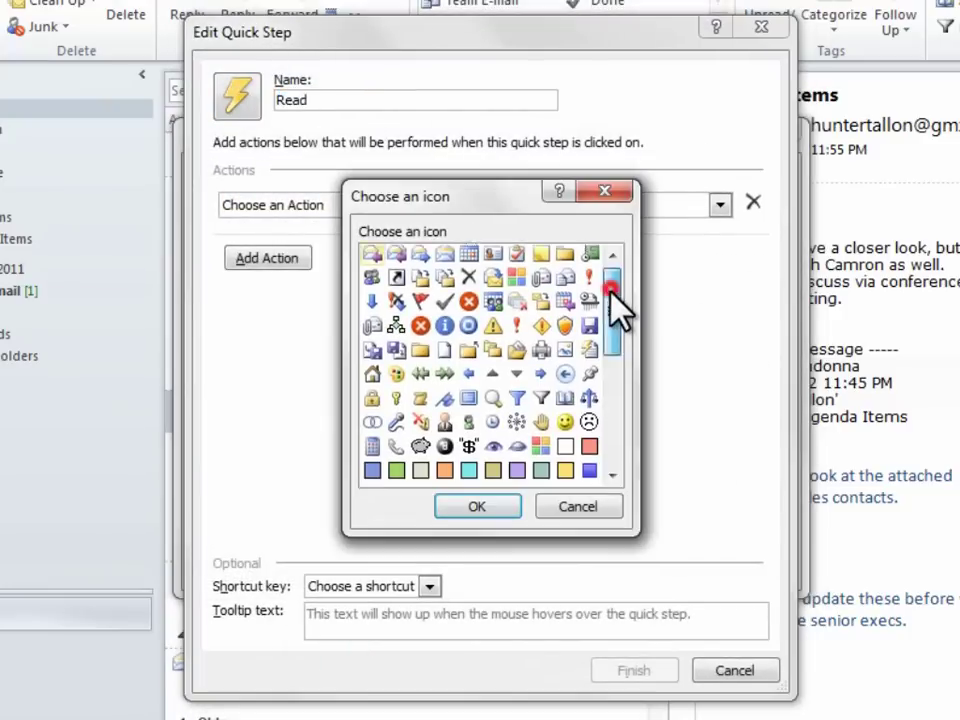
{"action": "left_click_drag", "start_coordinate": [621, 300], "coordinate": [617, 339]}
{"action": "left_click", "coordinate": [590, 452]}
{"action": "left_click", "coordinate": [474, 507]}
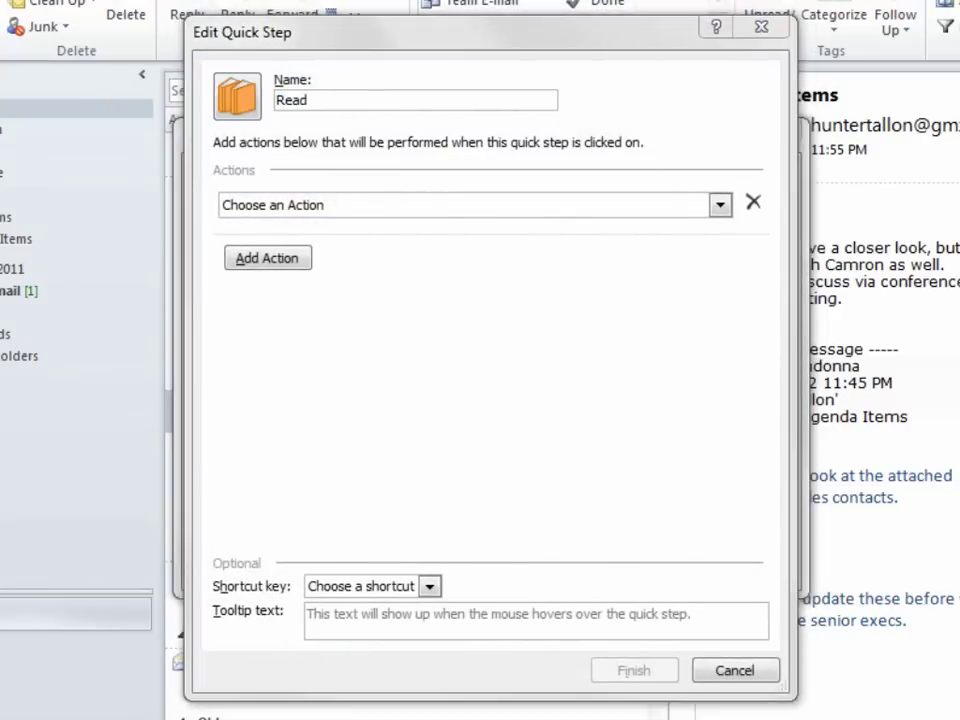
{"action": "left_click", "coordinate": [706, 205]}
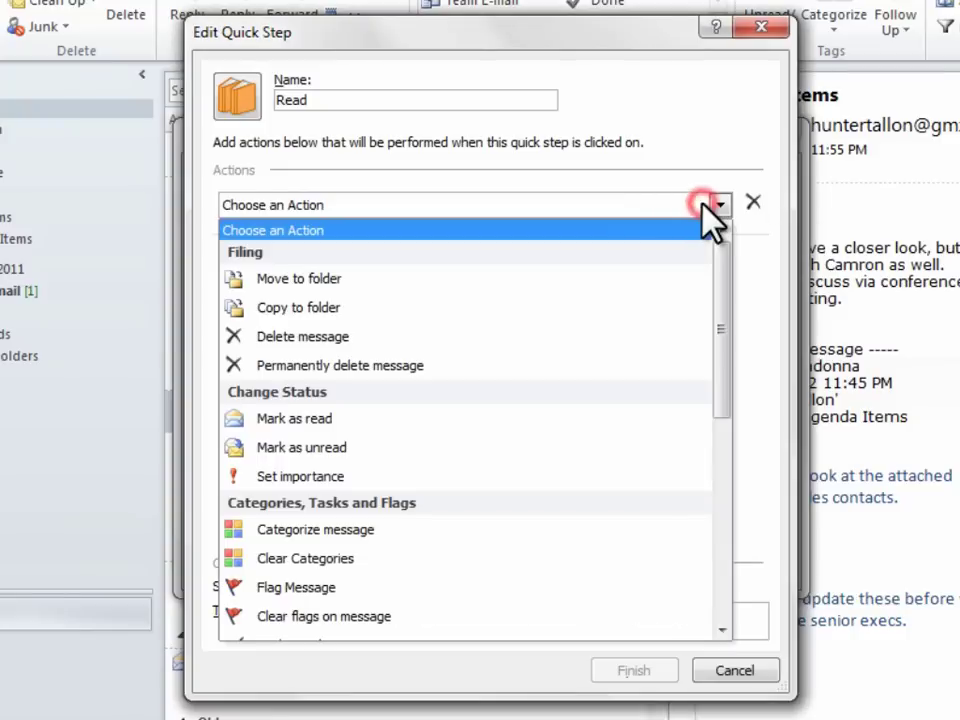
{"action": "left_click", "coordinate": [650, 278]}
{"action": "left_click", "coordinate": [618, 238]}
{"action": "left_click", "coordinate": [378, 318]}
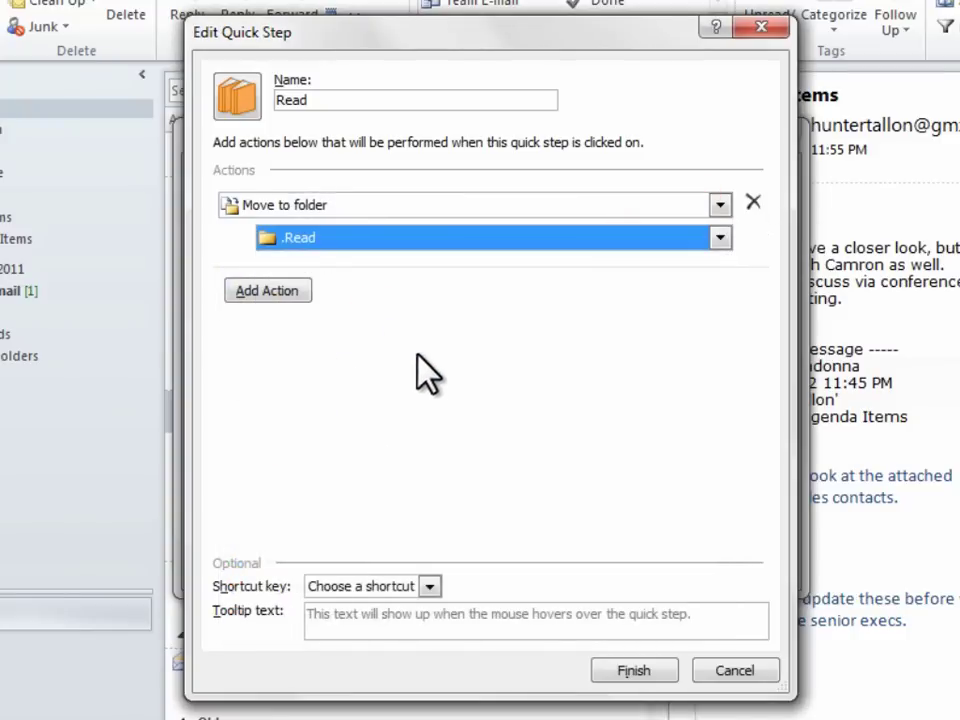
{"action": "left_click", "coordinate": [636, 670]}
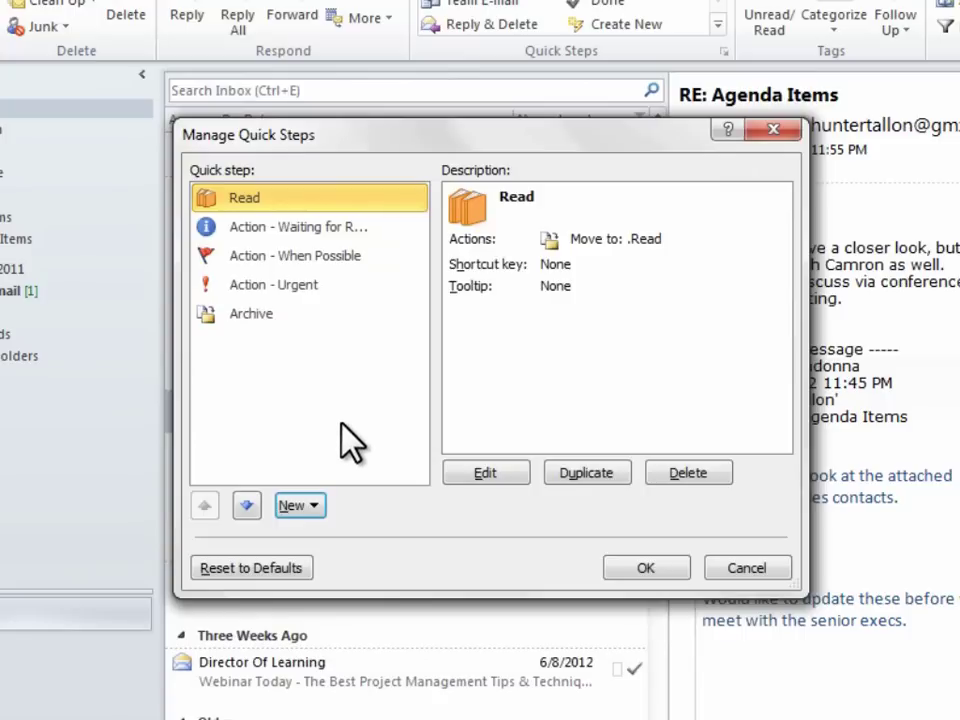
Step: Move Action - Urgent up to the top of the quick step list, above Read, and confirm
{"action": "left_click", "coordinate": [279, 228]}
{"action": "left_click", "coordinate": [280, 256]}
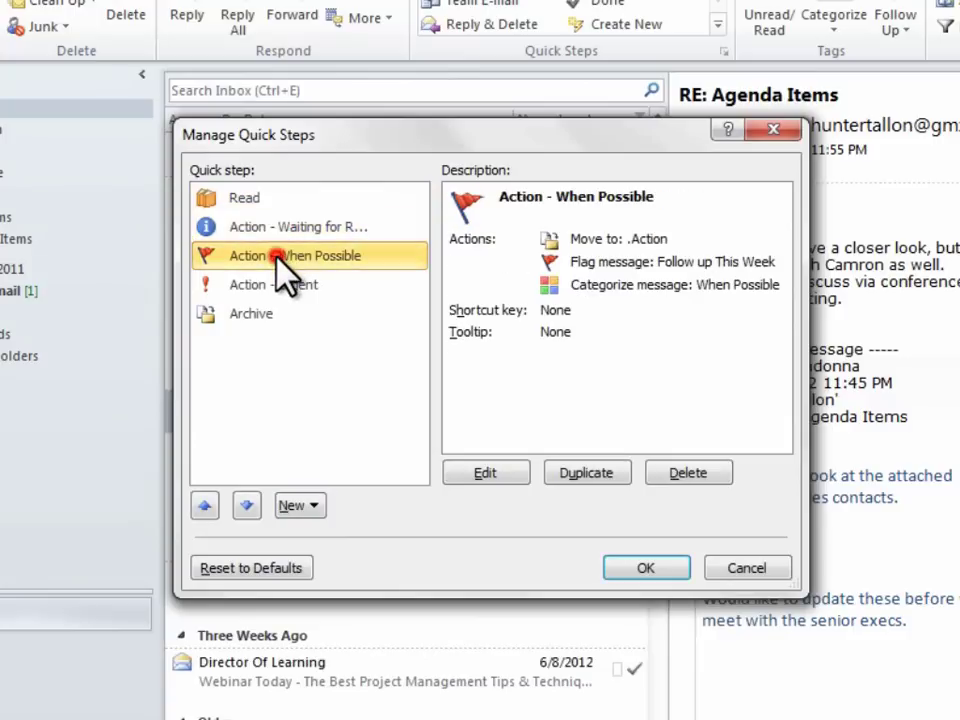
{"action": "left_click", "coordinate": [279, 285]}
{"action": "left_click", "coordinate": [204, 505]}
{"action": "left_click", "coordinate": [204, 505]}
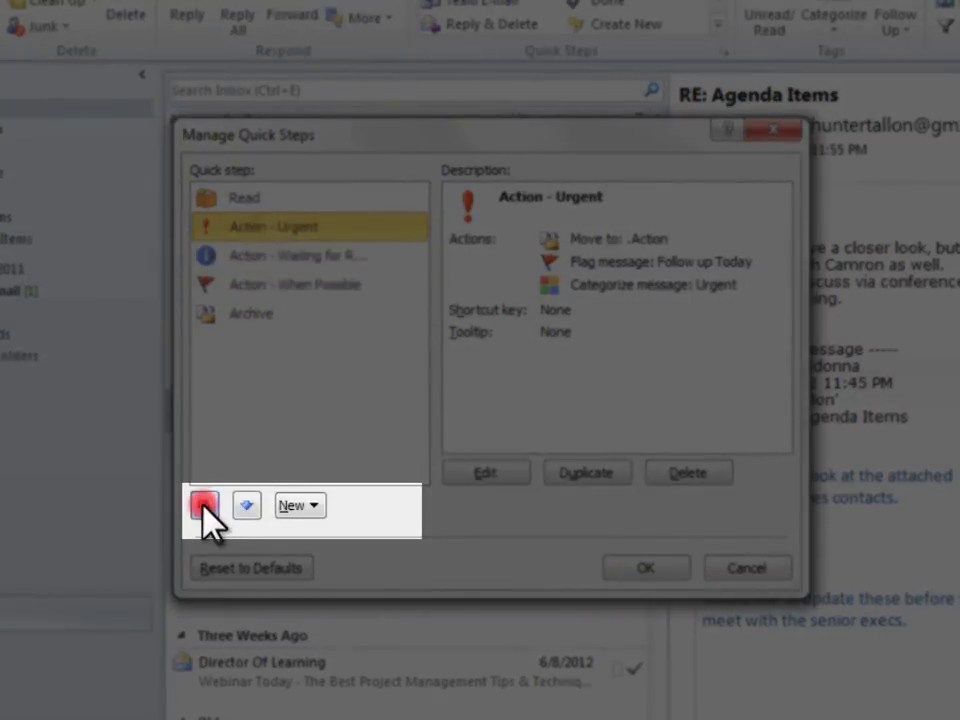
{"action": "left_click", "coordinate": [204, 505]}
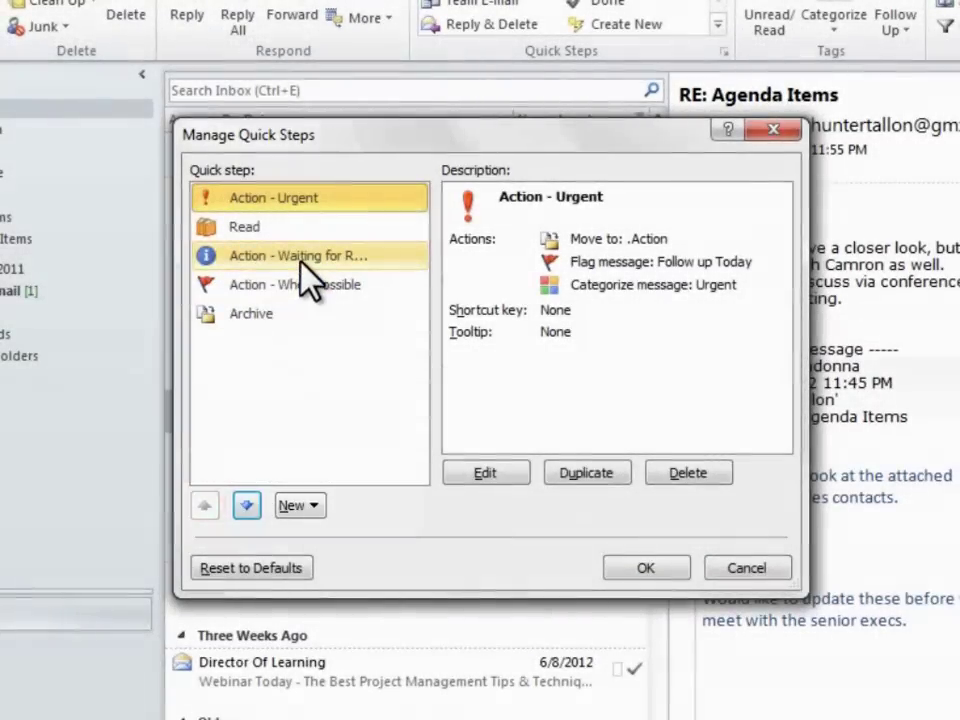
{"action": "left_click", "coordinate": [272, 224]}
{"action": "left_click", "coordinate": [284, 202]}
{"action": "left_click", "coordinate": [288, 228]}
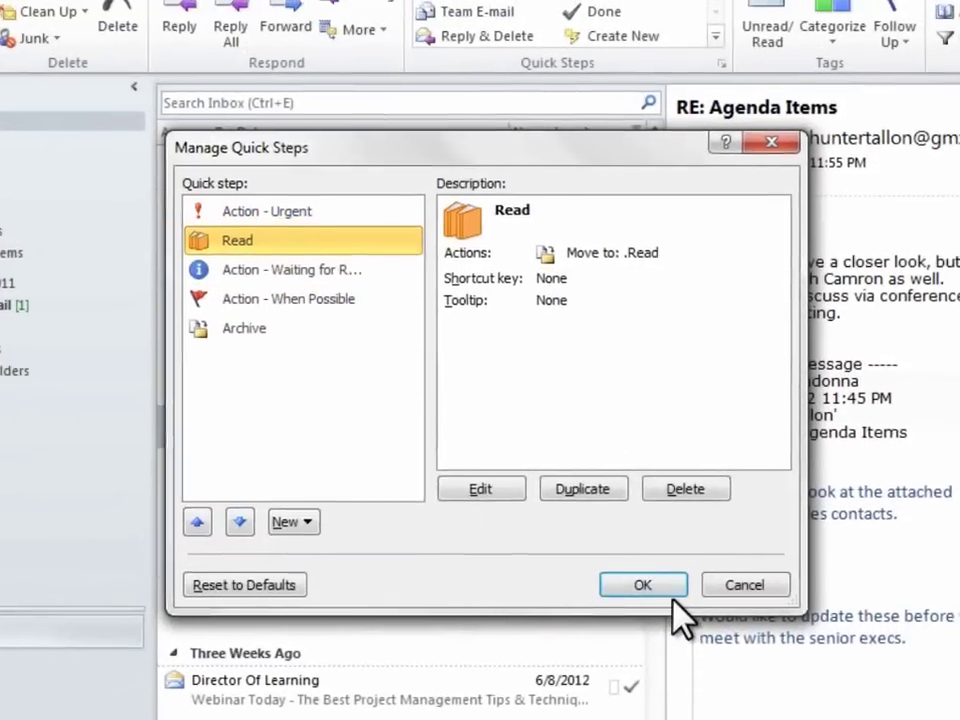
{"action": "left_click", "coordinate": [668, 593]}
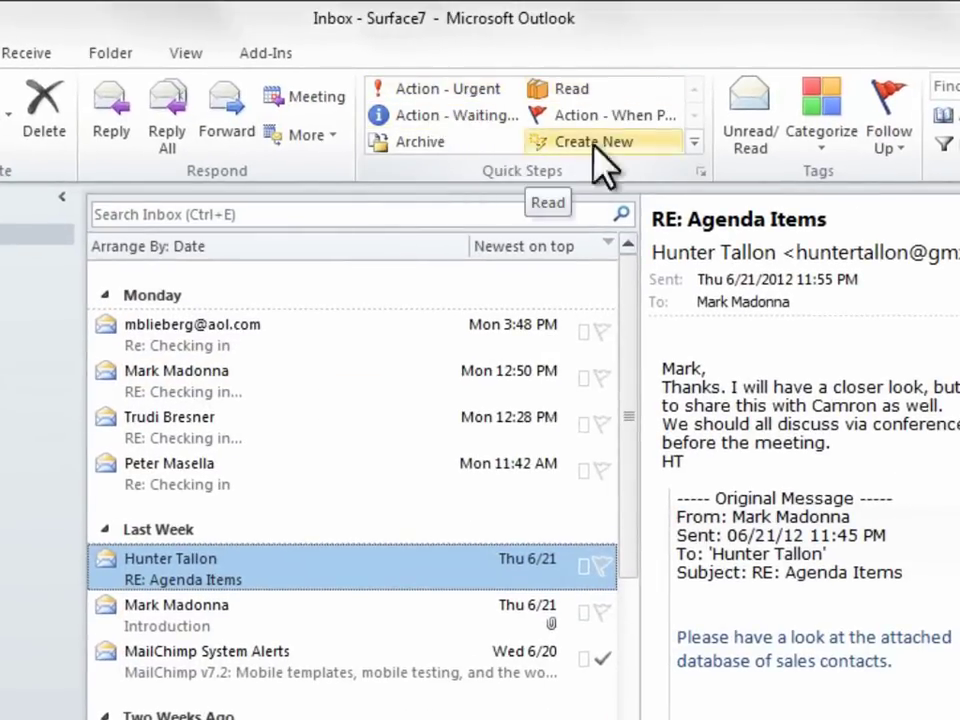
Step: Open today's Marketing Samples email from the Inbox in the reading pane
{"action": "left_click", "coordinate": [222, 565]}
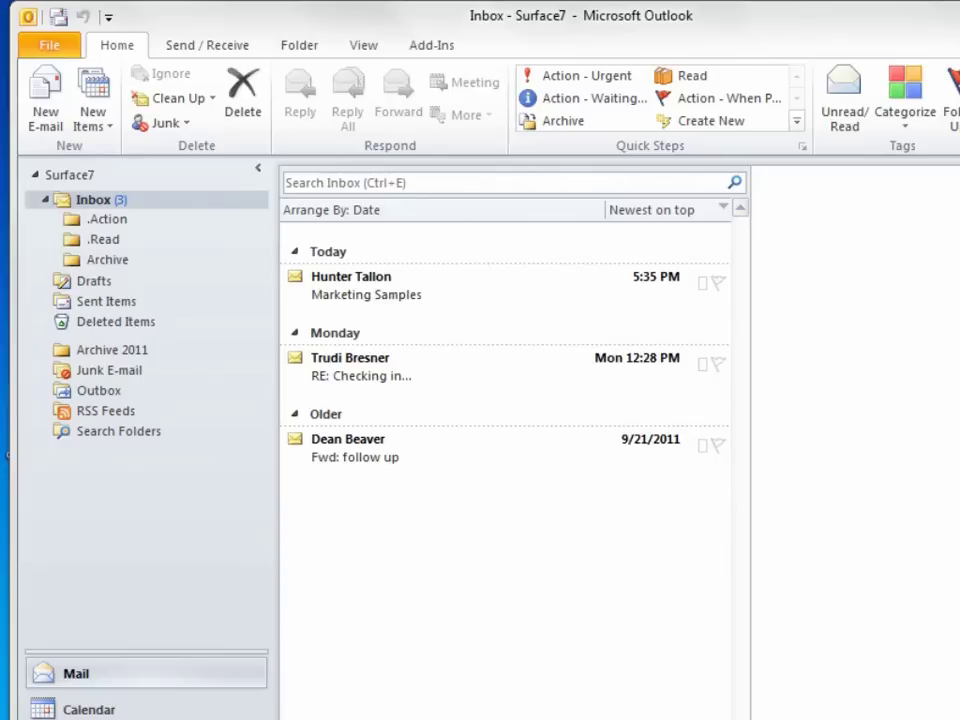
{"action": "left_click", "coordinate": [485, 299]}
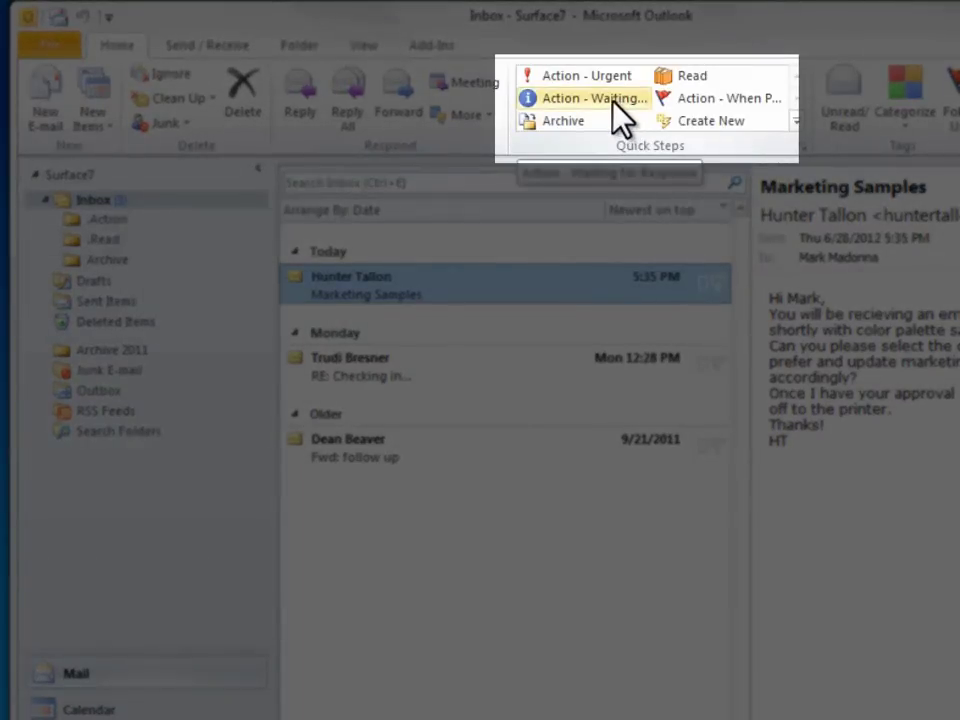
Step: File Marketing Samples as Waiting for Response, the Checking in reply as When Possible, the follow-up as Urgent
{"action": "left_click", "coordinate": [613, 101]}
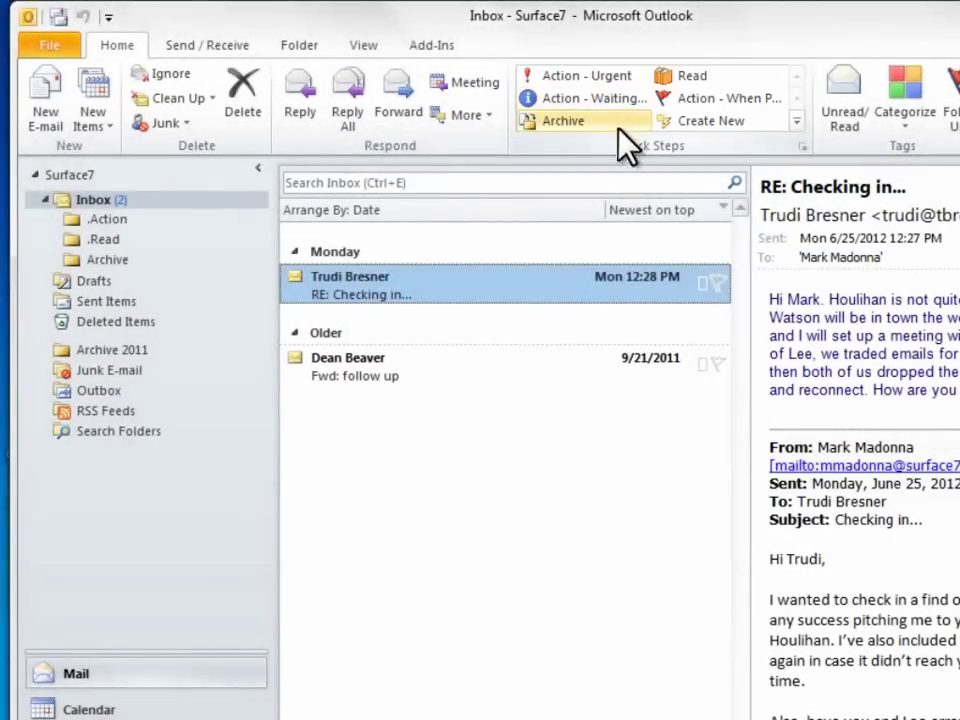
{"action": "left_click", "coordinate": [513, 280]}
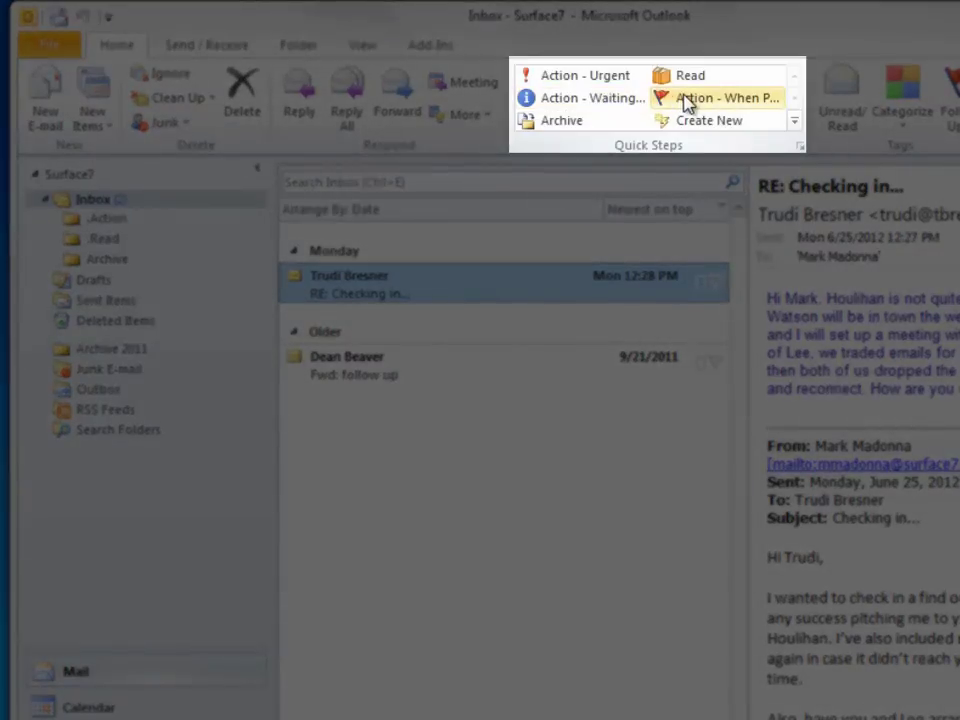
{"action": "left_click", "coordinate": [686, 104]}
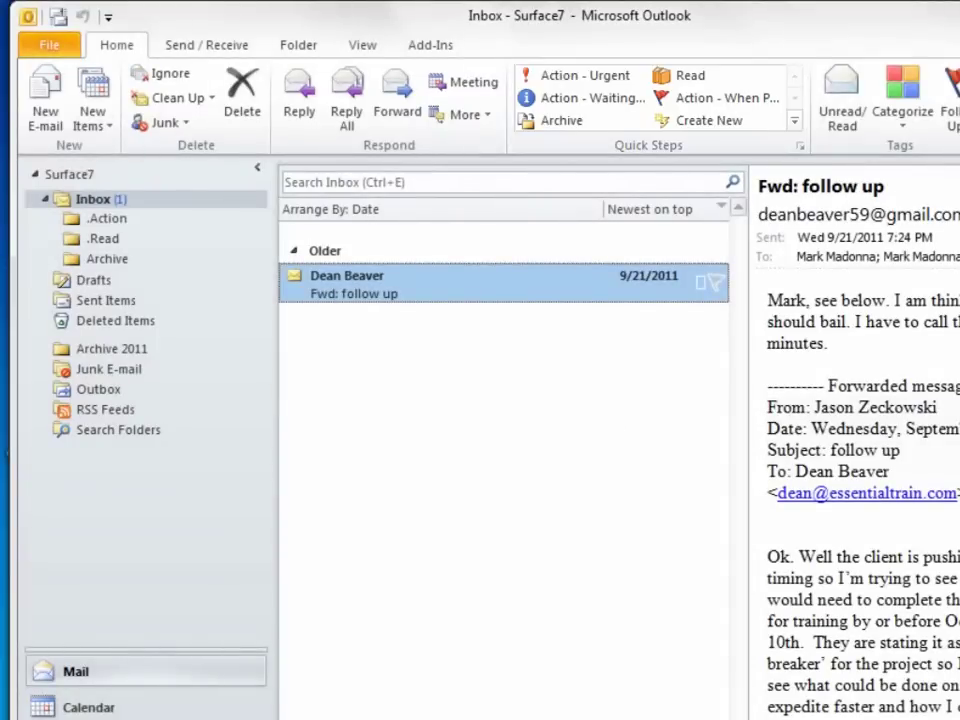
{"action": "scroll", "coordinate": [855, 500], "scroll_direction": "down", "scroll_amount": 3}
{"action": "scroll", "coordinate": [855, 450], "scroll_direction": "down", "scroll_amount": 1}
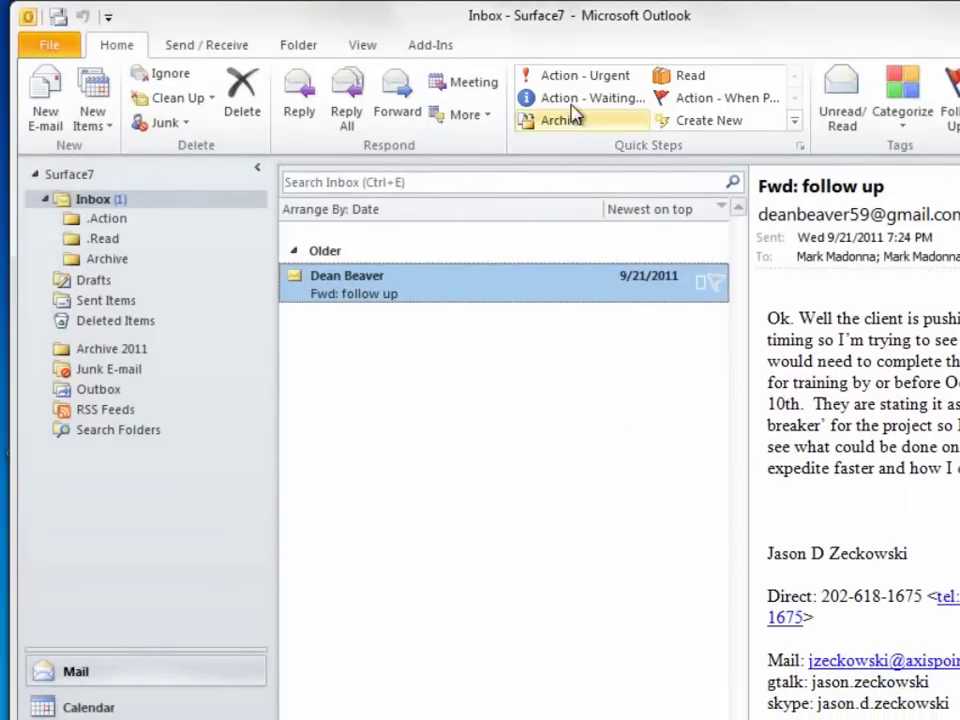
{"action": "left_click", "coordinate": [572, 78]}
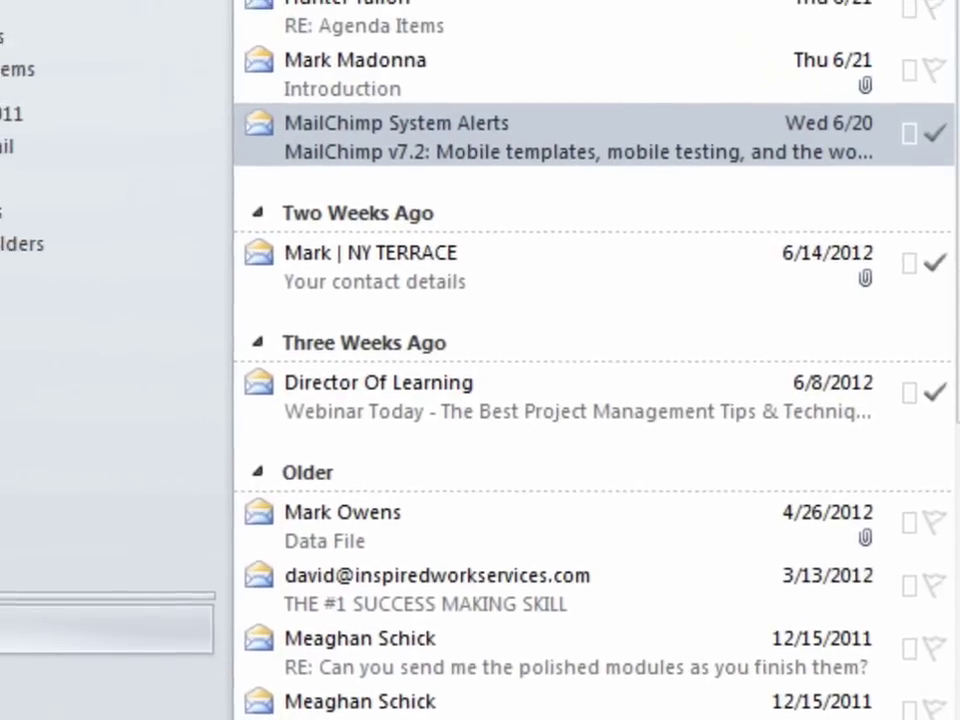
Step: Arrange the messages in the .Action folder by Categories instead of Date
{"action": "left_click", "coordinate": [552, 12]}
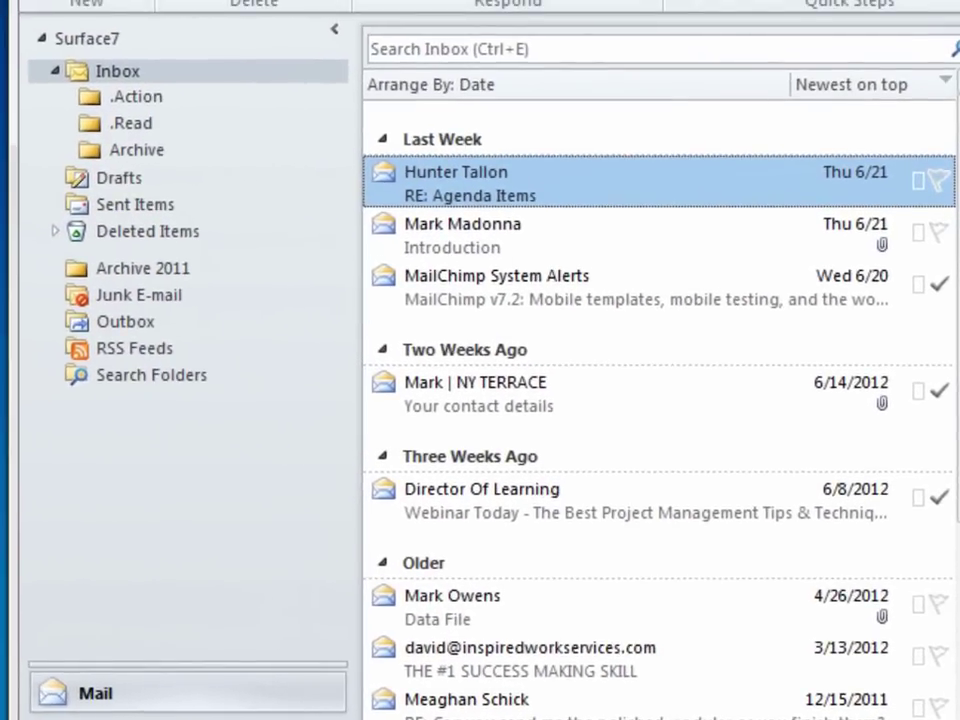
{"action": "left_click", "coordinate": [136, 96]}
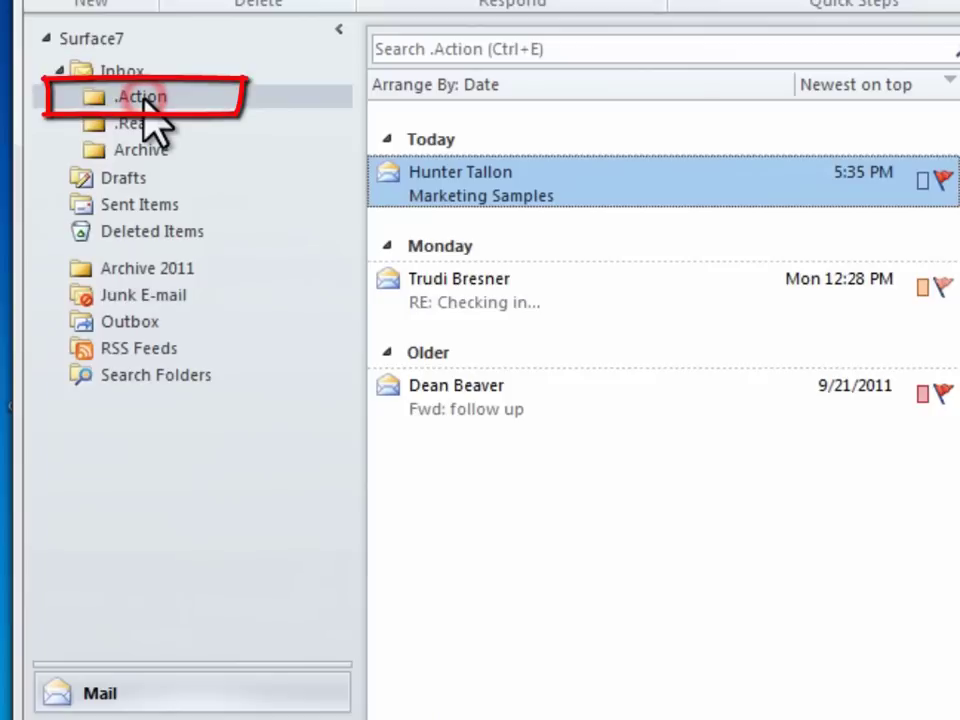
{"action": "left_click", "coordinate": [505, 85]}
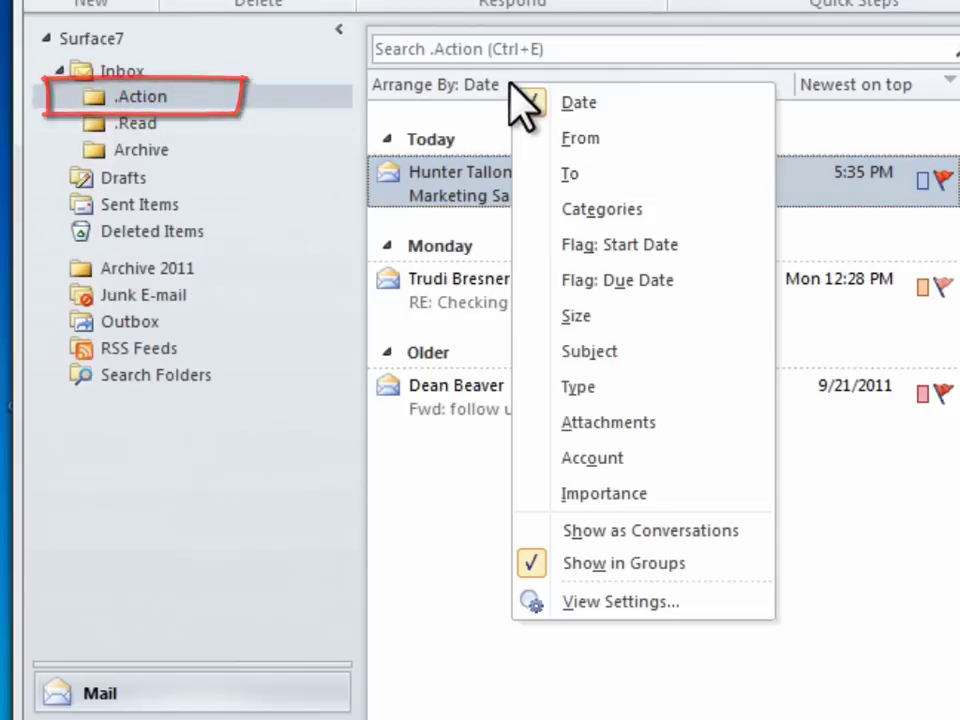
{"action": "left_click", "coordinate": [588, 211]}
Step: Select the When Possible, Urgent and When Response Arrives category groups in turn
{"action": "left_click", "coordinate": [577, 248]}
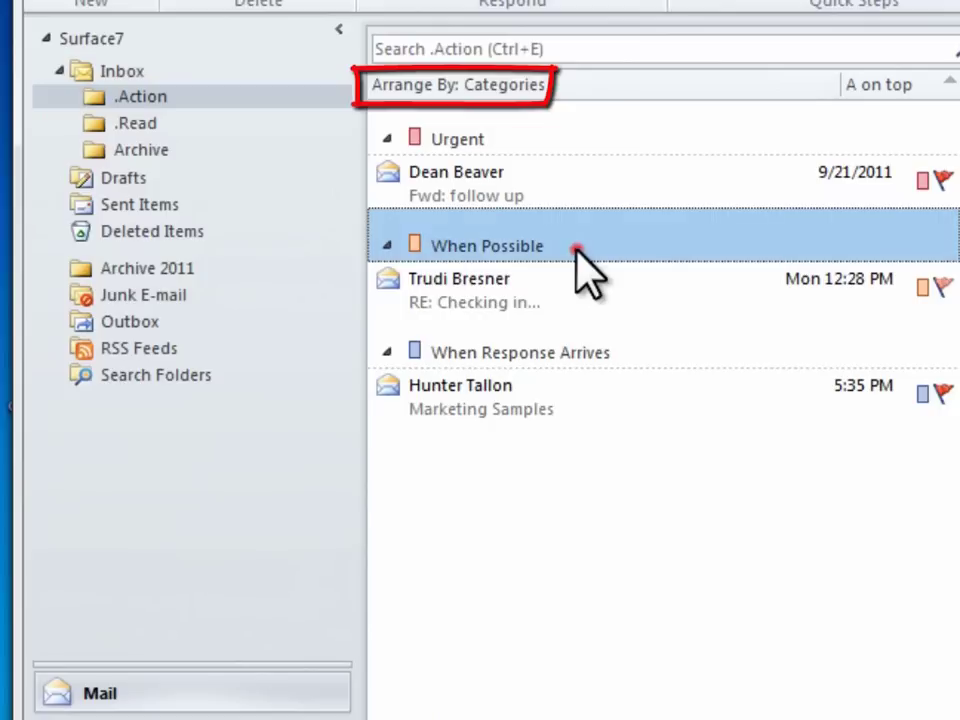
{"action": "left_click", "coordinate": [536, 141]}
{"action": "left_click", "coordinate": [538, 346]}
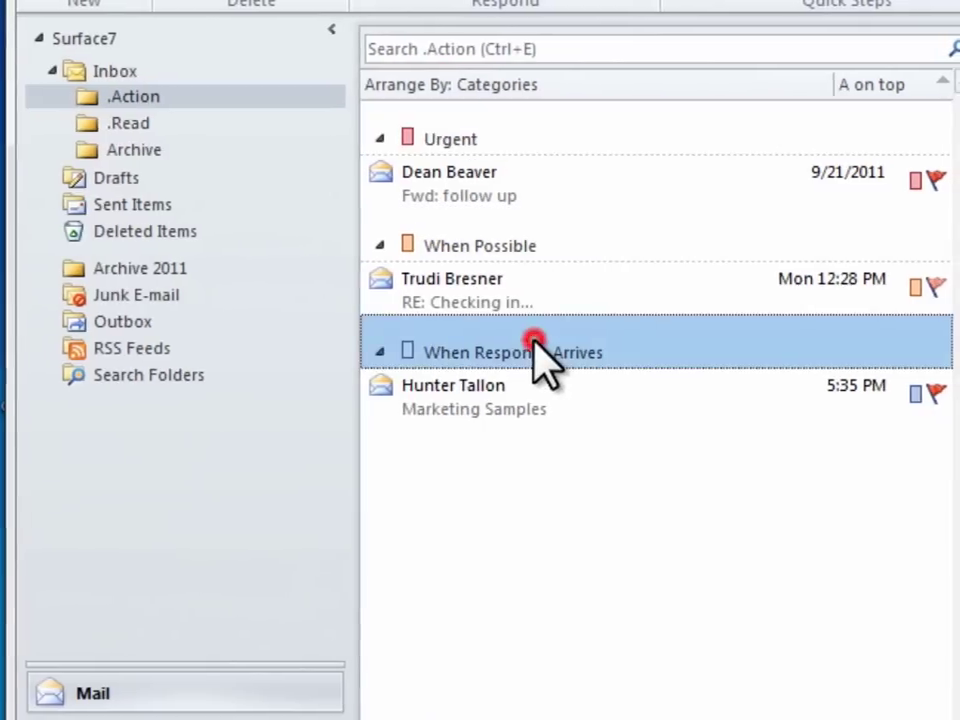